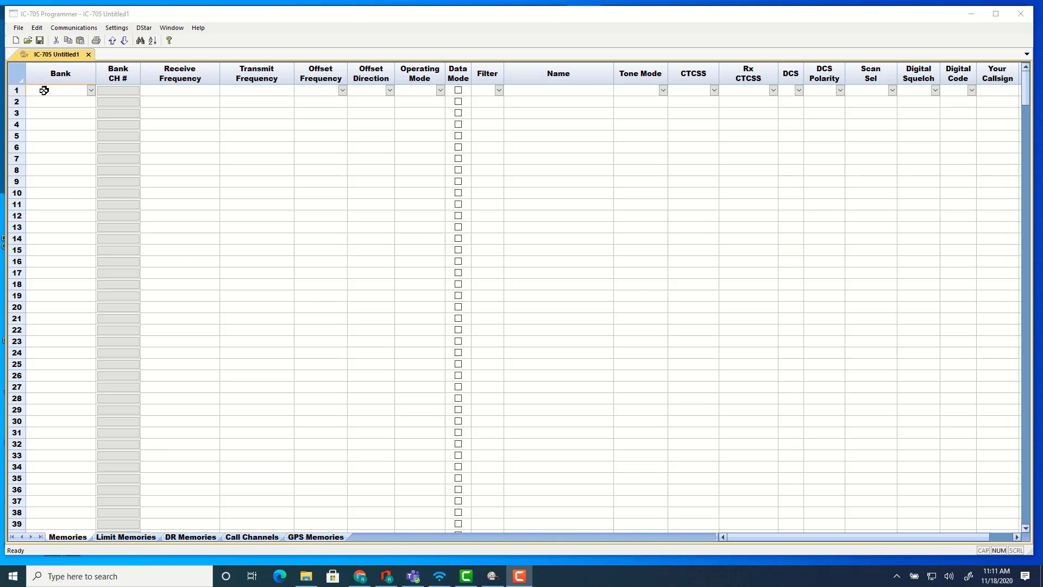
# Try to choose a bank for the still-empty first memory channel.
pyautogui.click(82, 90)
pyautogui.click(92, 91)
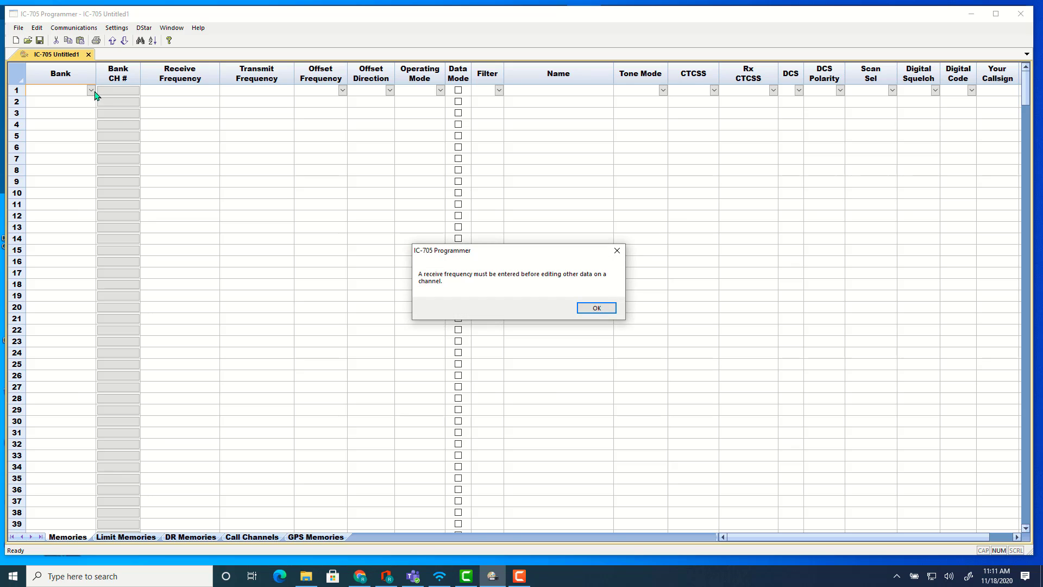
pyautogui.click(590, 311)
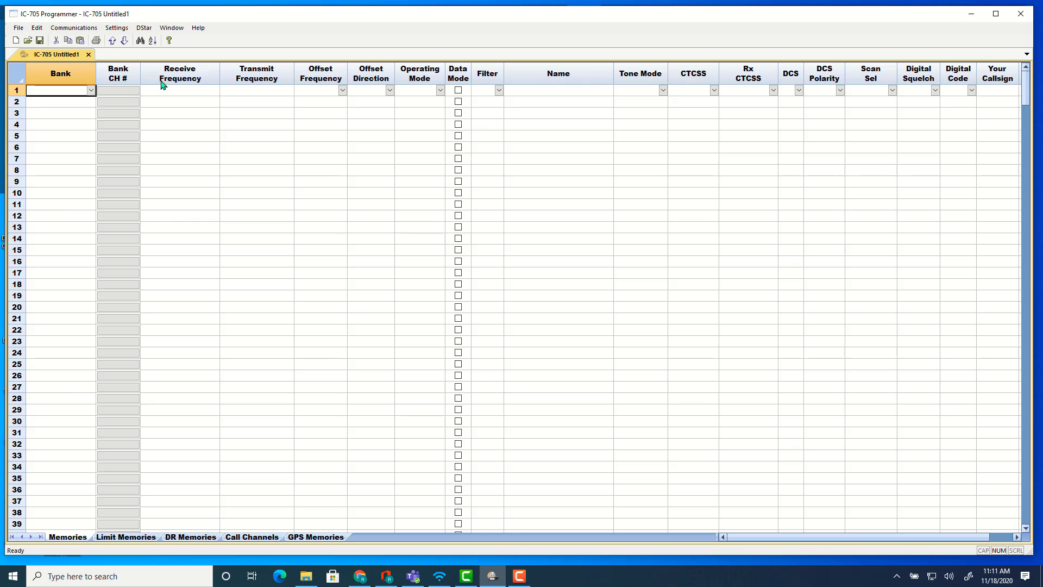
# Enter 145.52 as the receive frequency of memory channel 1.
pyautogui.click(178, 90)
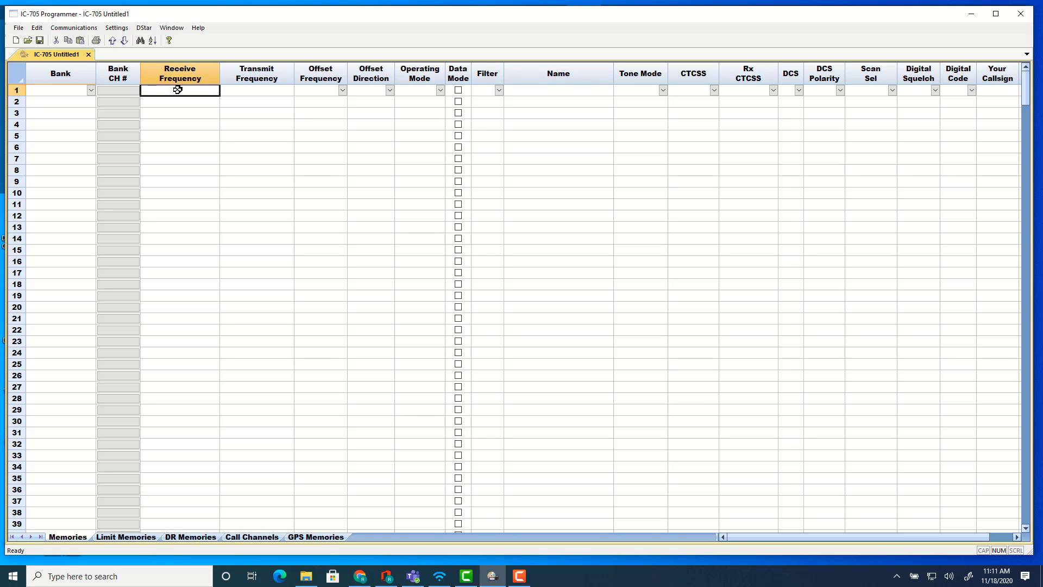
pyautogui.write('145.52')
pyautogui.press('Tab')
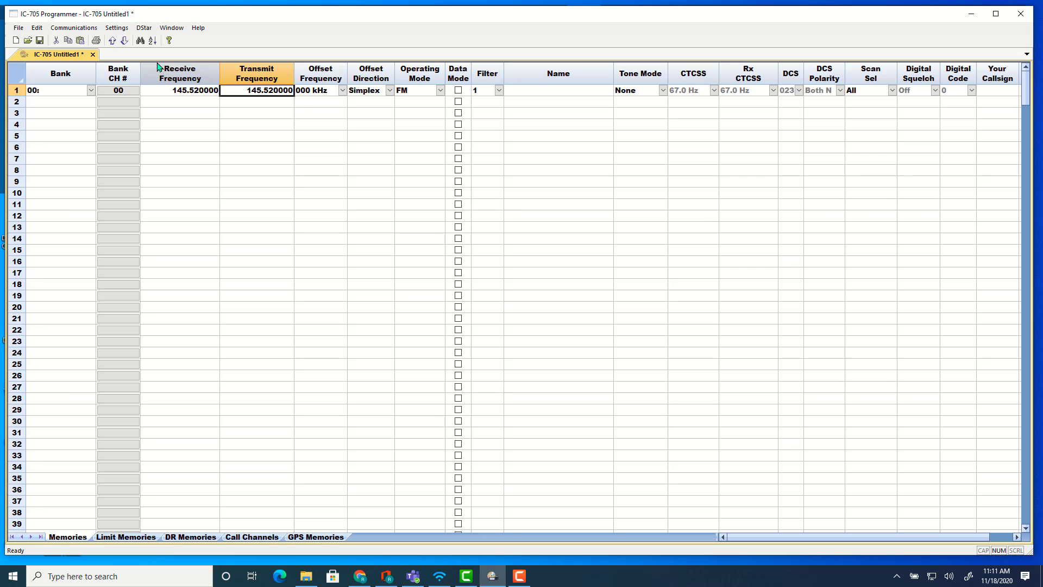
# Move the Receive Frequency column ahead of Bank and widen the Transmit Frequency column.
pyautogui.moveTo(160, 70); pyautogui.dragTo(54, 86)
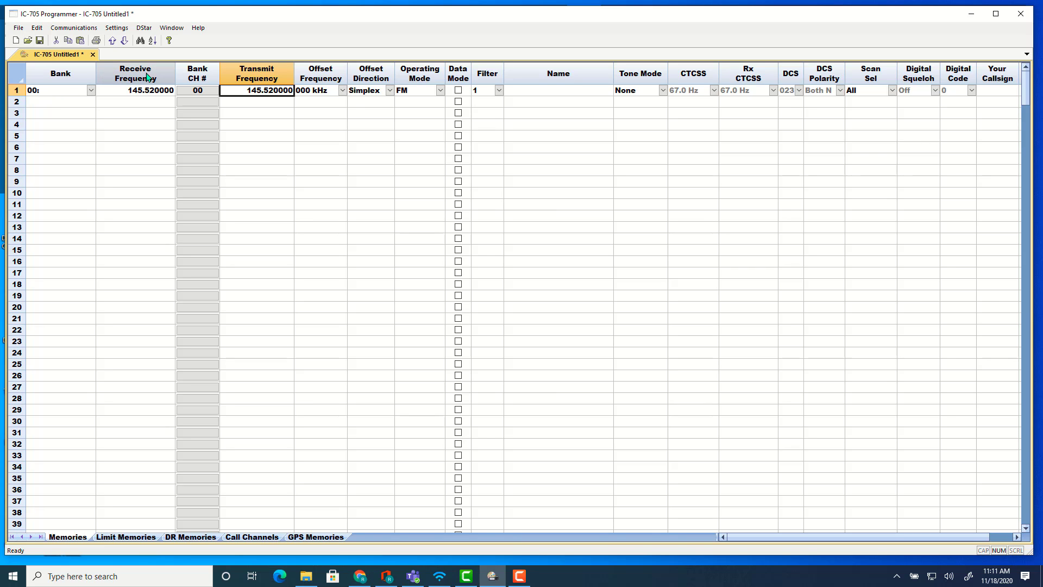
pyautogui.moveTo(136, 78); pyautogui.dragTo(65, 85)
pyautogui.moveTo(133, 82); pyautogui.dragTo(51, 87)
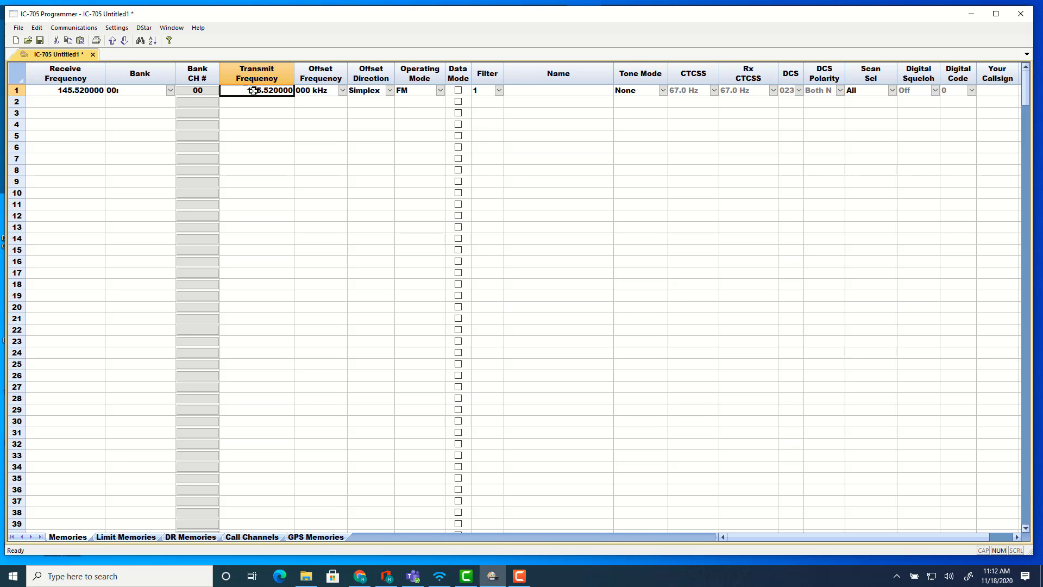
pyautogui.moveTo(294, 76); pyautogui.dragTo(306, 76)
# Enter 147.24 as the receive frequency of memory channel 2.
pyautogui.click(66, 101)
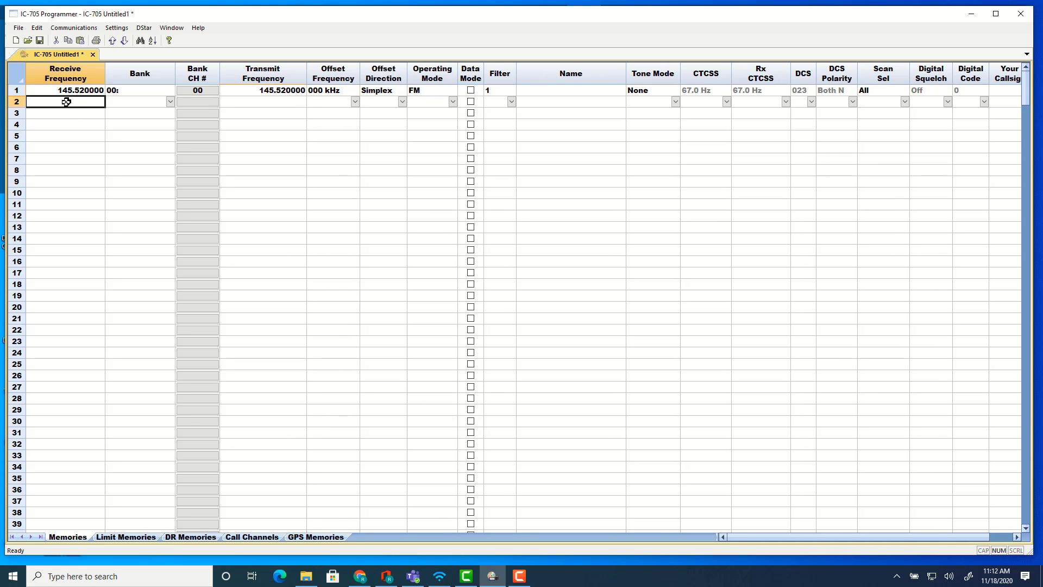
pyautogui.write('147.240000')
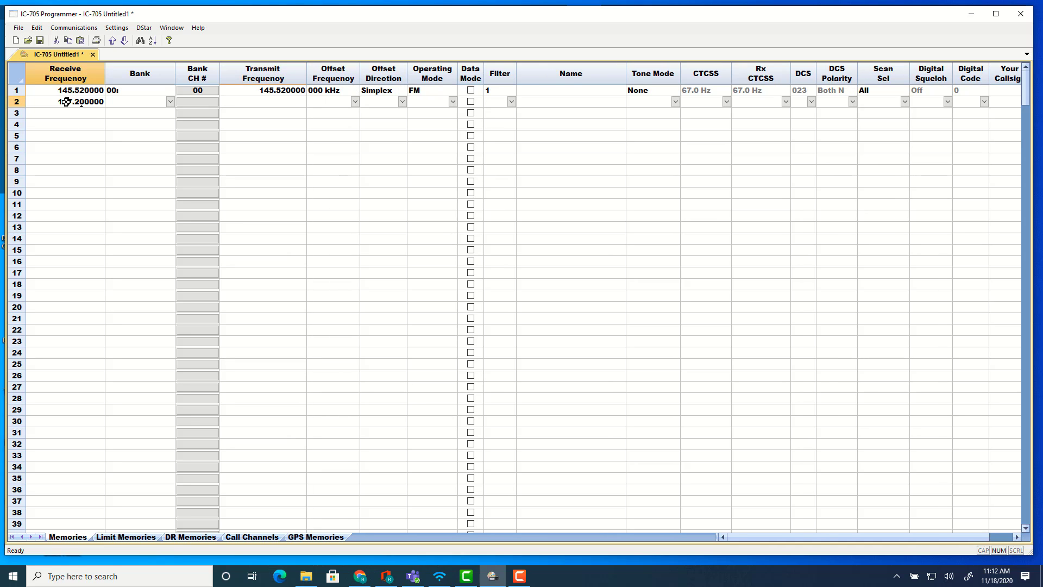
pyautogui.press('Return')
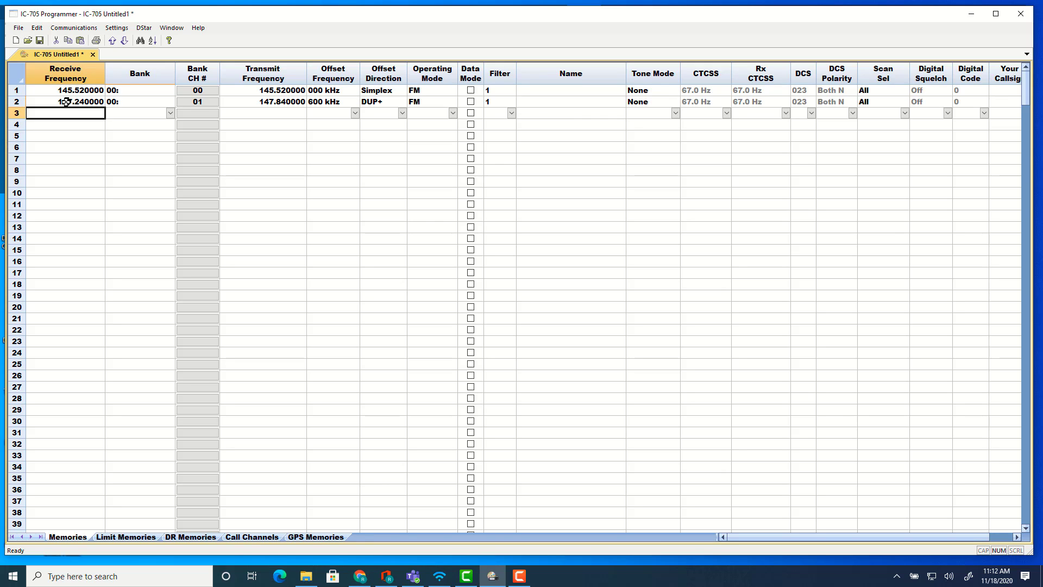
# Enter receive frequencies 445.35 and 52 for memory channels 3 and 4.
pyautogui.write('445.35')
pyautogui.press('Return')
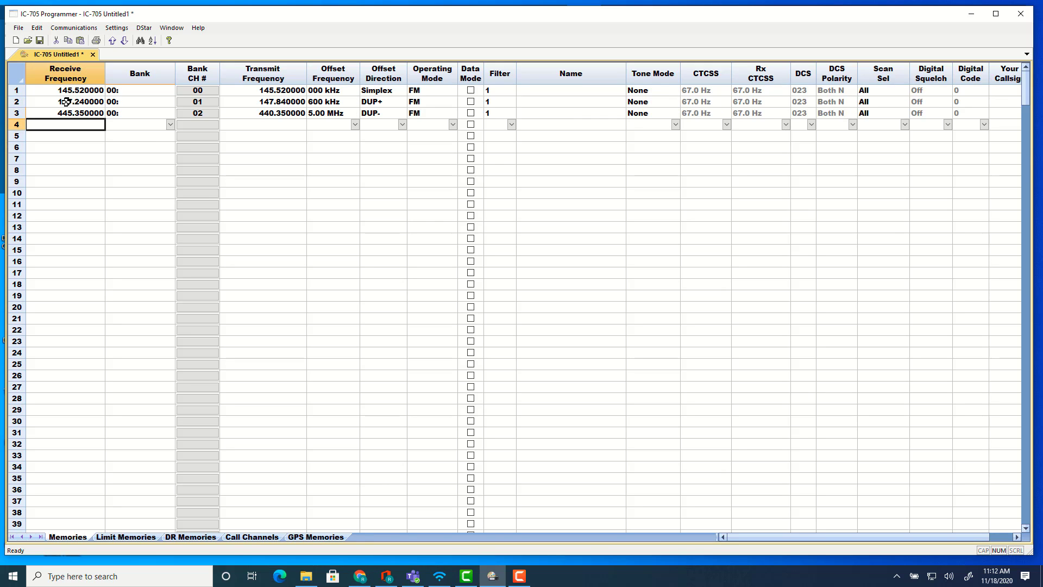
pyautogui.write('52')
pyautogui.press('Tab')
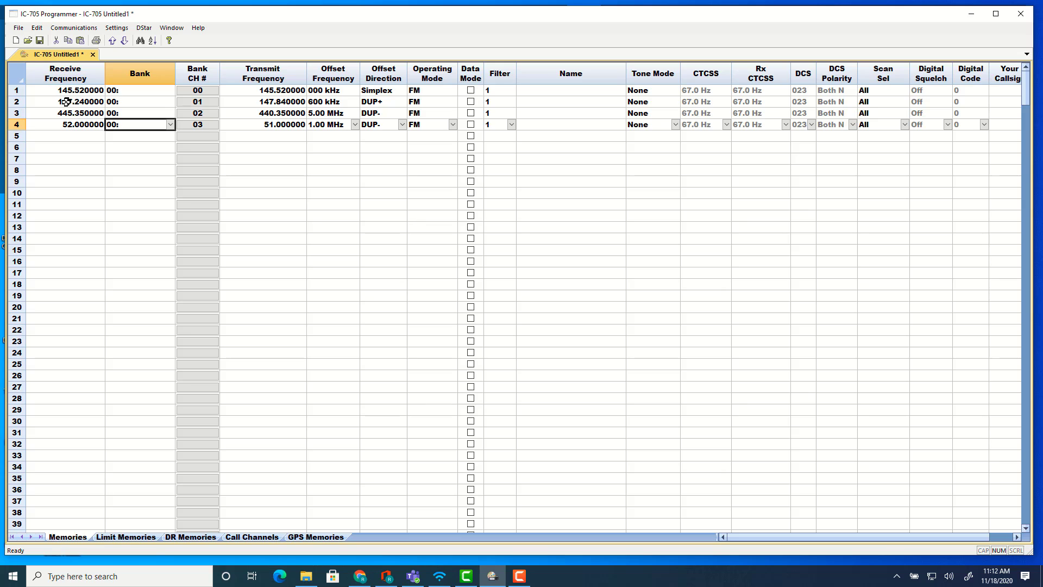
pyautogui.press('Return')
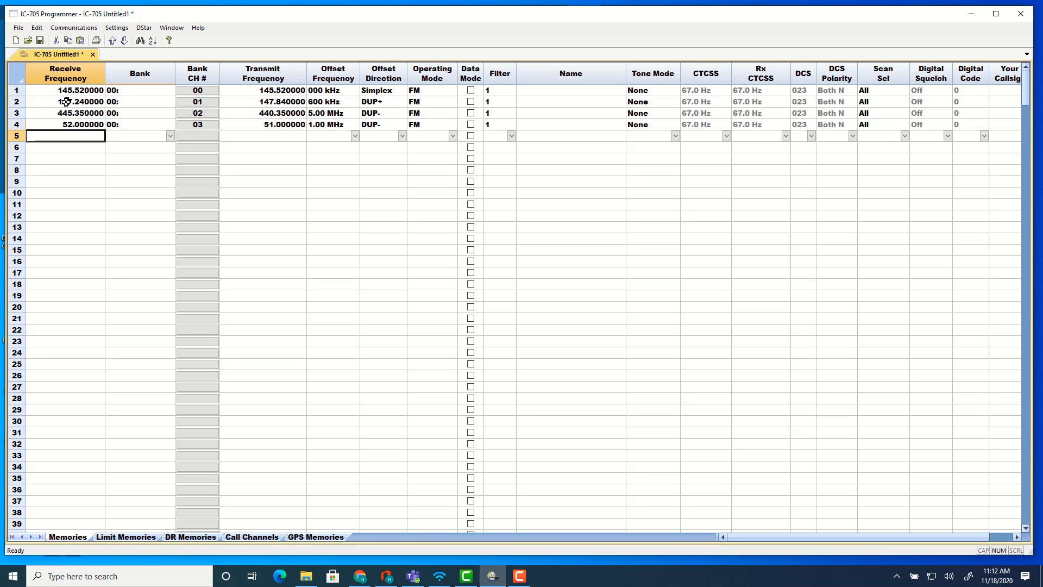
# Enter 146.35 as the receive frequency of memory channel 5.
pyautogui.write('.')
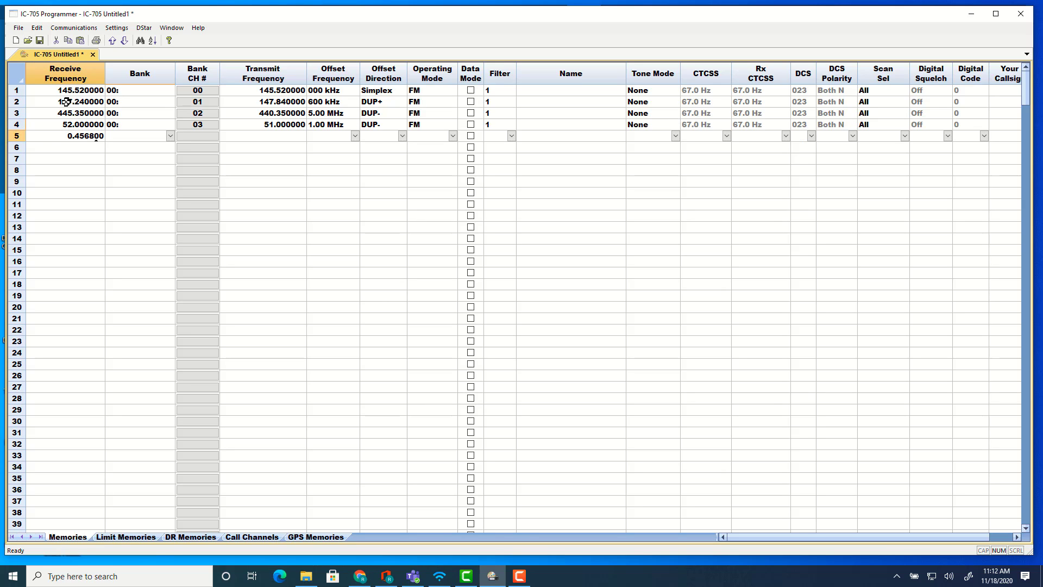
pyautogui.write('45')
pyautogui.press('BackSpace')
pyautogui.press('BackSpace')
pyautogui.press('BackSpace')
pyautogui.write('146.35')
pyautogui.press('Return')
pyautogui.press('Down')
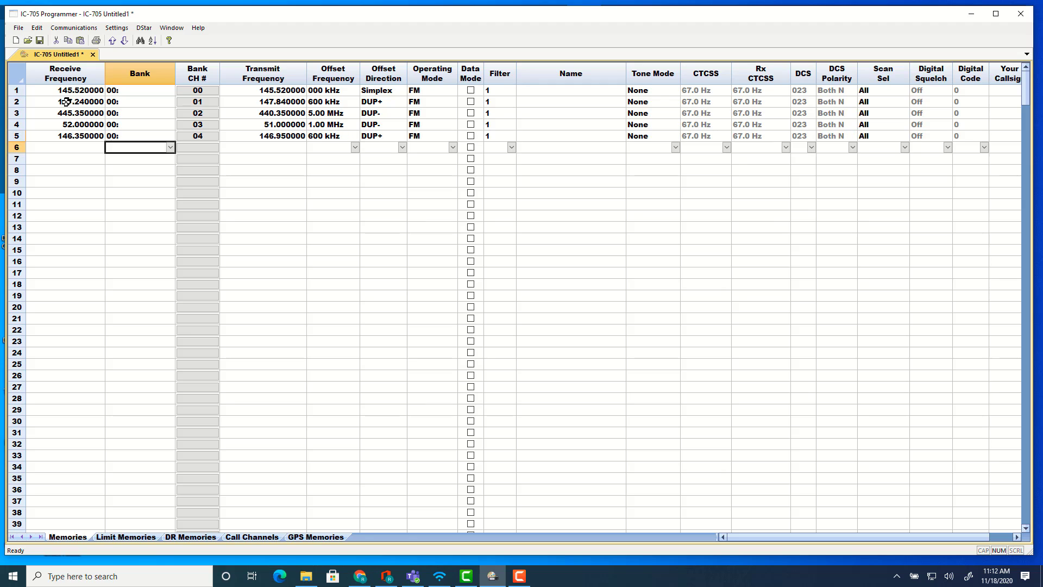
pyautogui.press('Left')
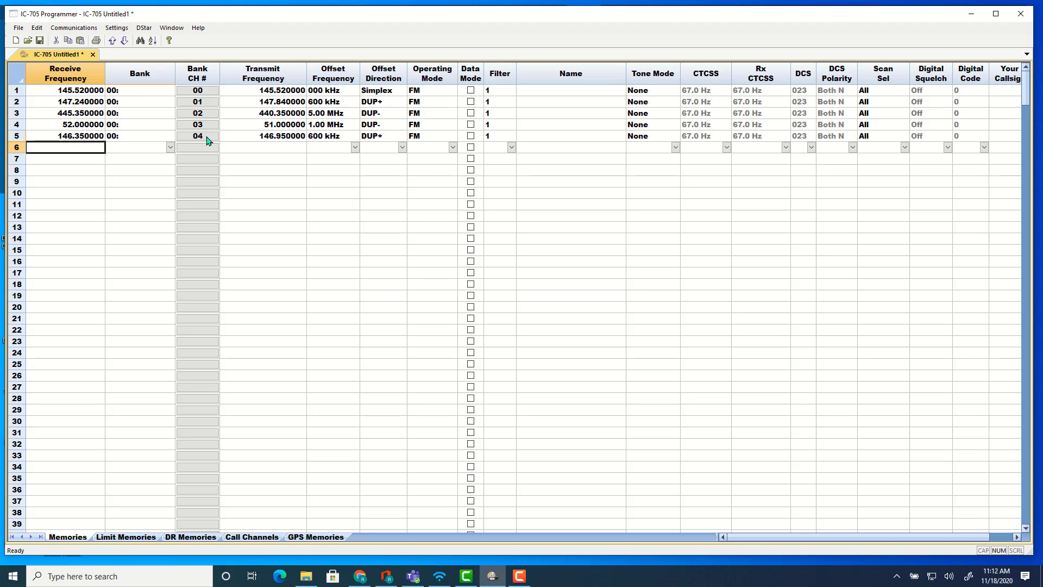
# Reorder the channels within bank 00, moving 145.520000 down to the last bank channel position.
pyautogui.click(201, 105)
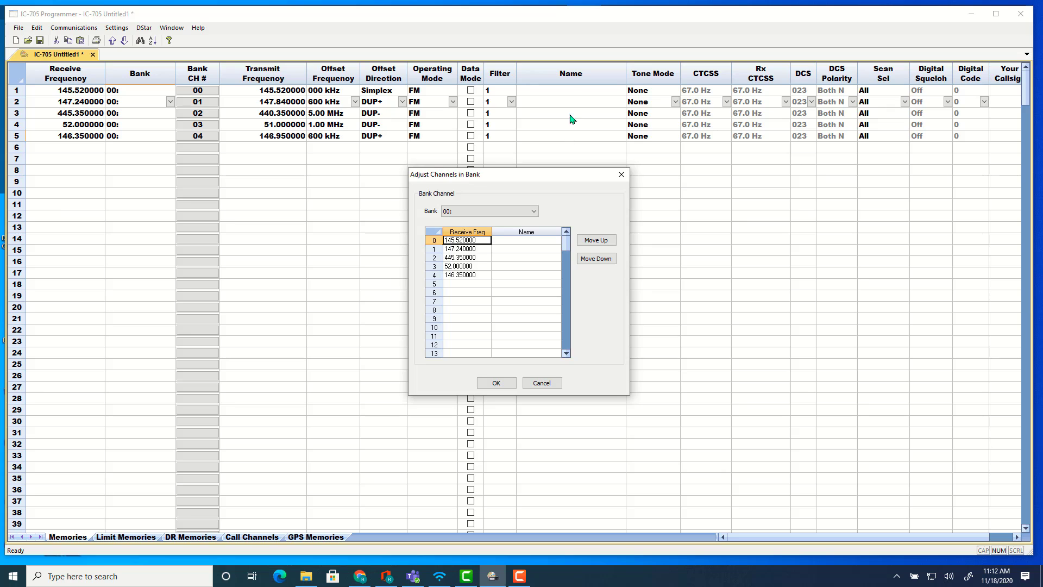
pyautogui.click(587, 261)
pyautogui.click(588, 261)
pyautogui.click(587, 261)
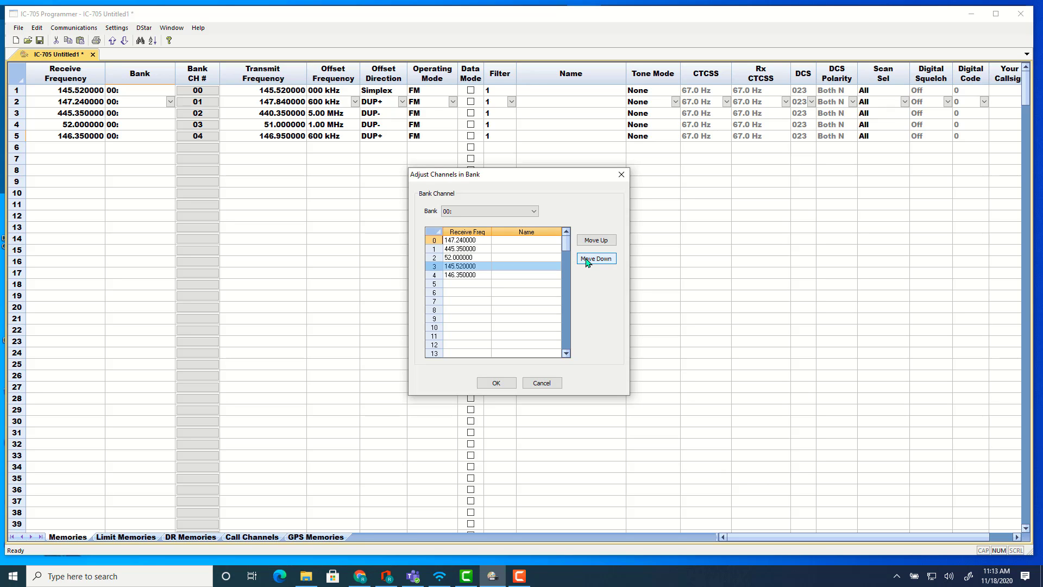
pyautogui.click(587, 260)
pyautogui.click(588, 261)
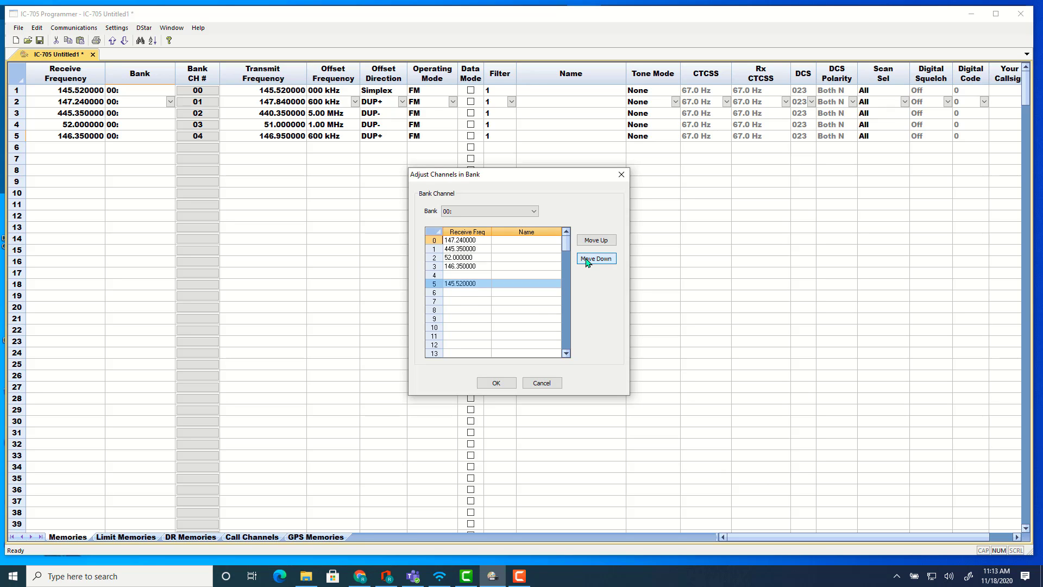
pyautogui.click(497, 383)
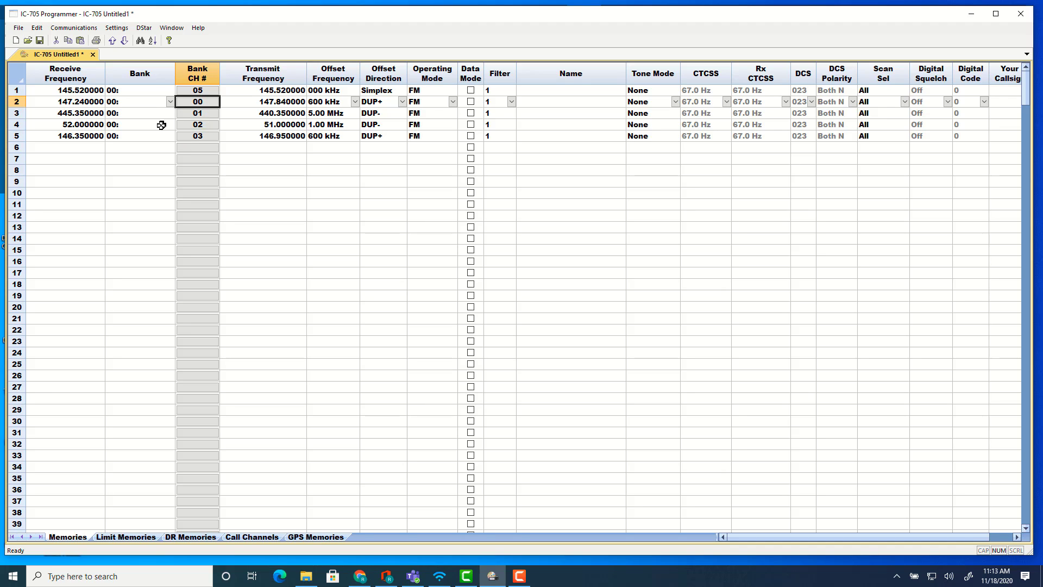
# Name memory banks 0, 1 and 2 as Local, Ca State and Florida Vacation.
pyautogui.click(124, 33)
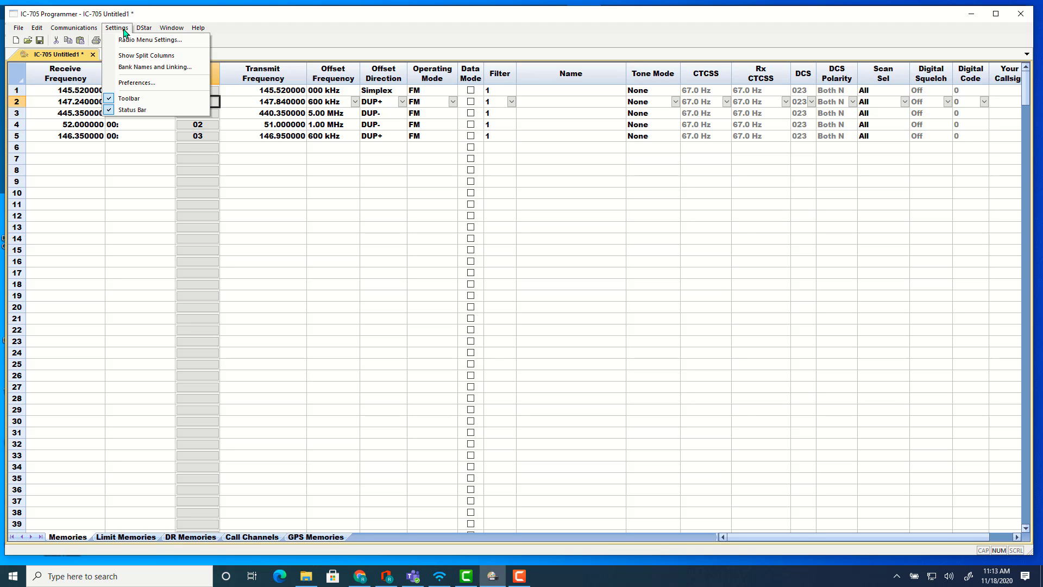
pyautogui.click(130, 67)
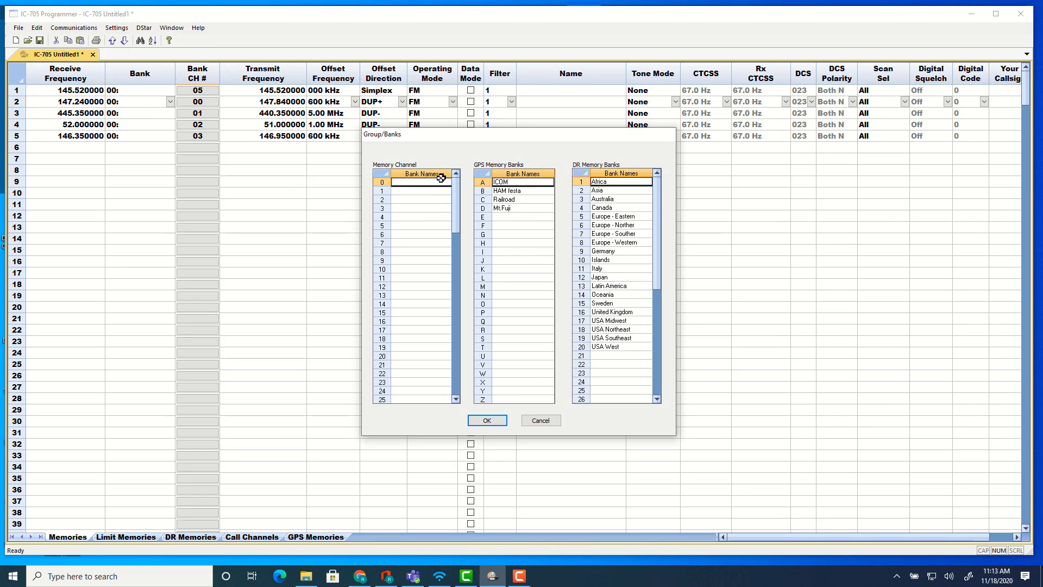
pyautogui.write('Local')
pyautogui.press('Return')
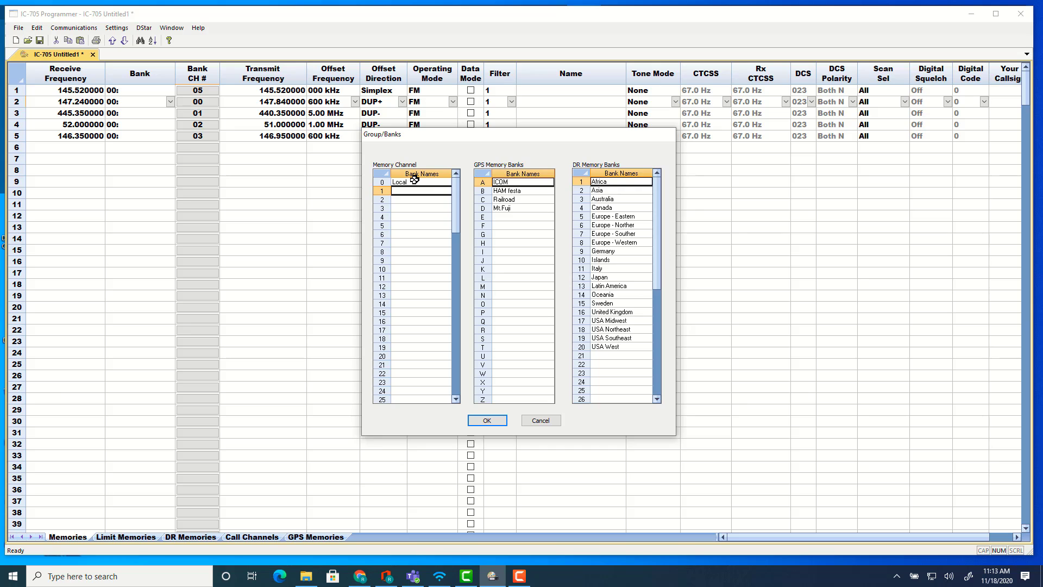
pyautogui.write('Ca State')
pyautogui.press('Return')
pyautogui.write('Florida Vacation')
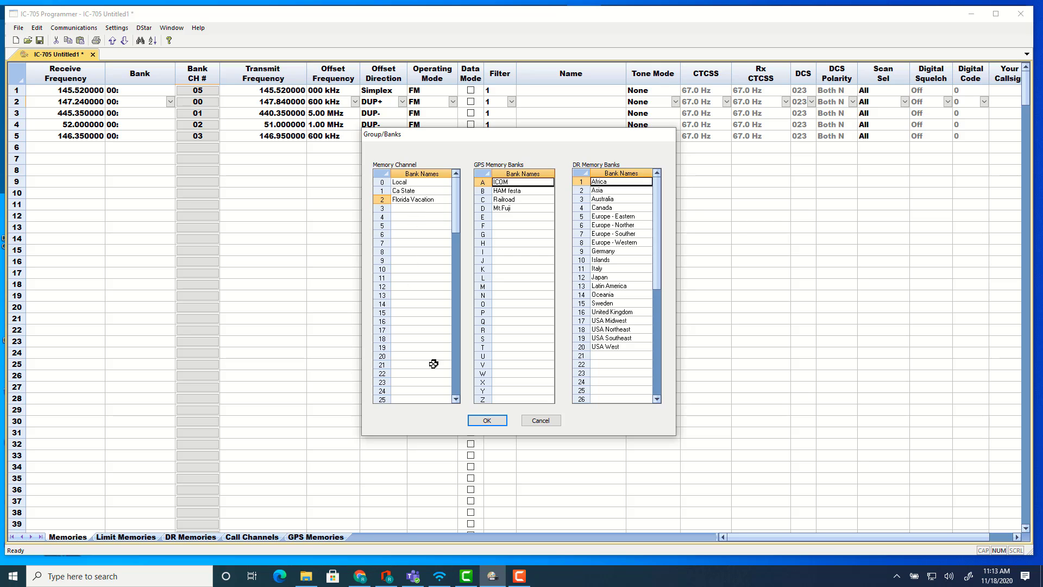
pyautogui.click(488, 422)
pyautogui.click(487, 421)
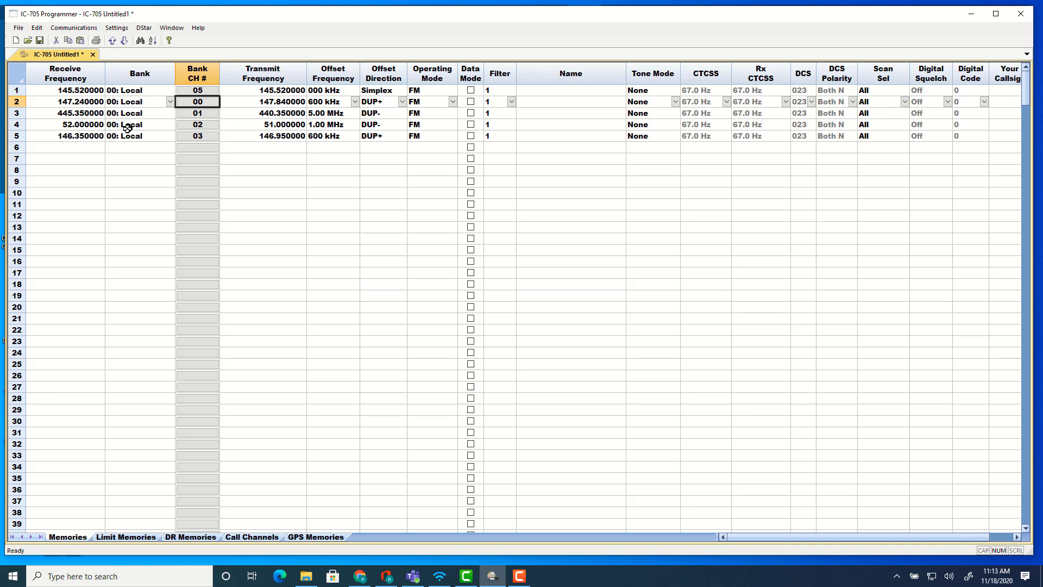
# Enter 145.35 as the receive frequency of memory channel 20.
pyautogui.click(72, 150)
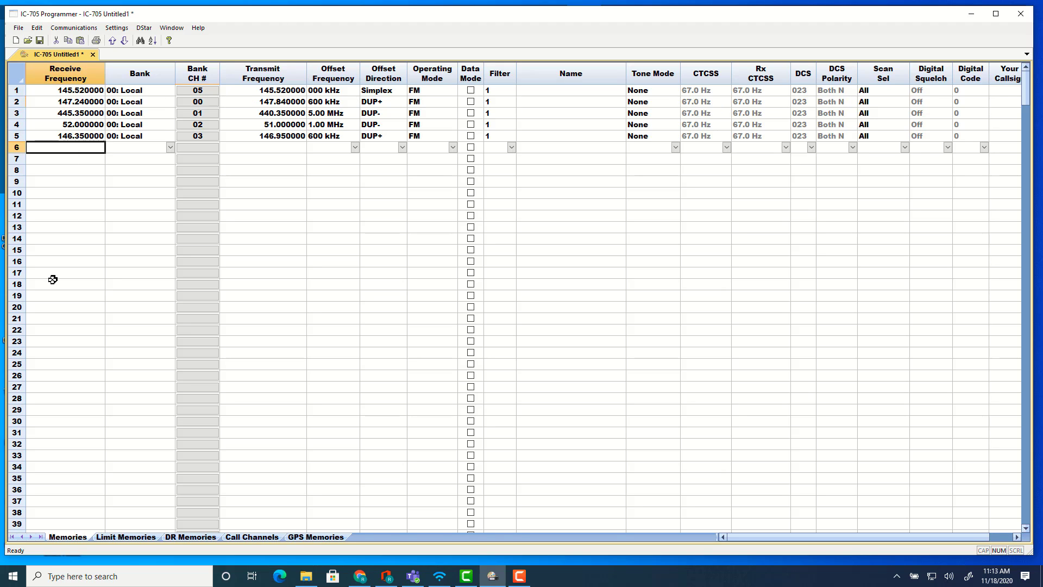
pyautogui.click(65, 307)
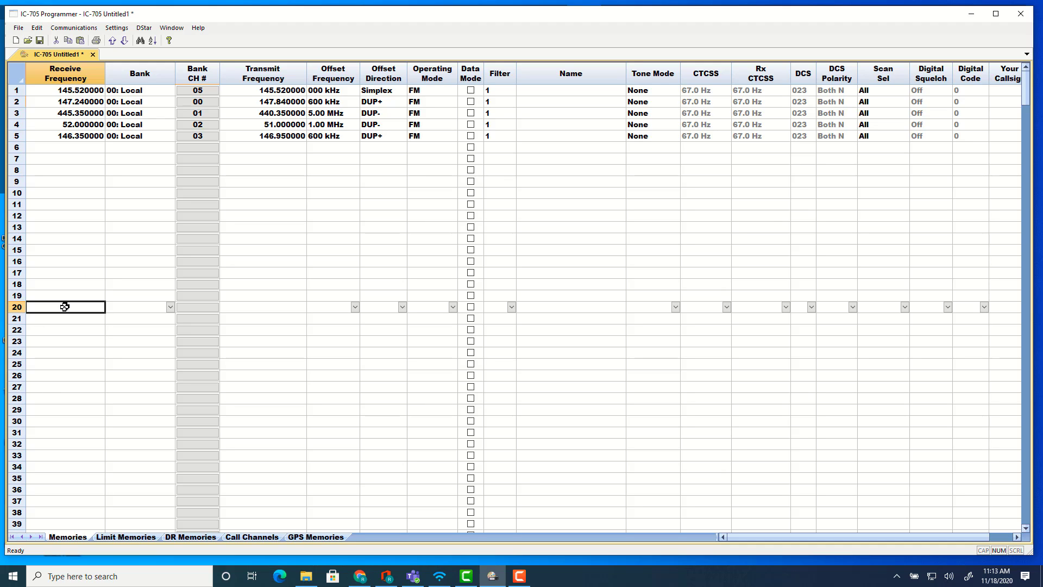
pyautogui.write('145.350000')
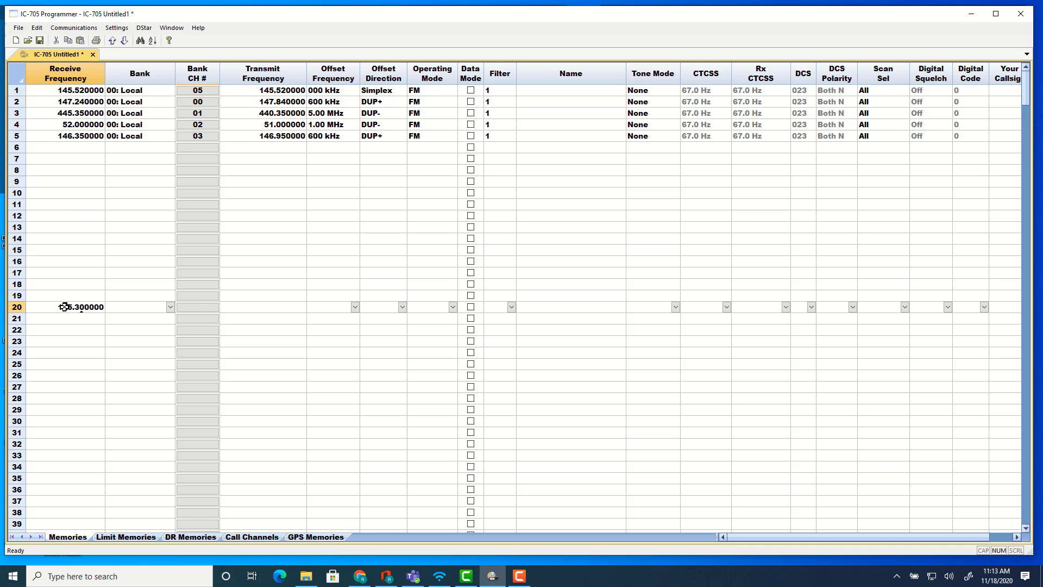
pyautogui.press('Return')
pyautogui.press('Down')
pyautogui.press('Left')
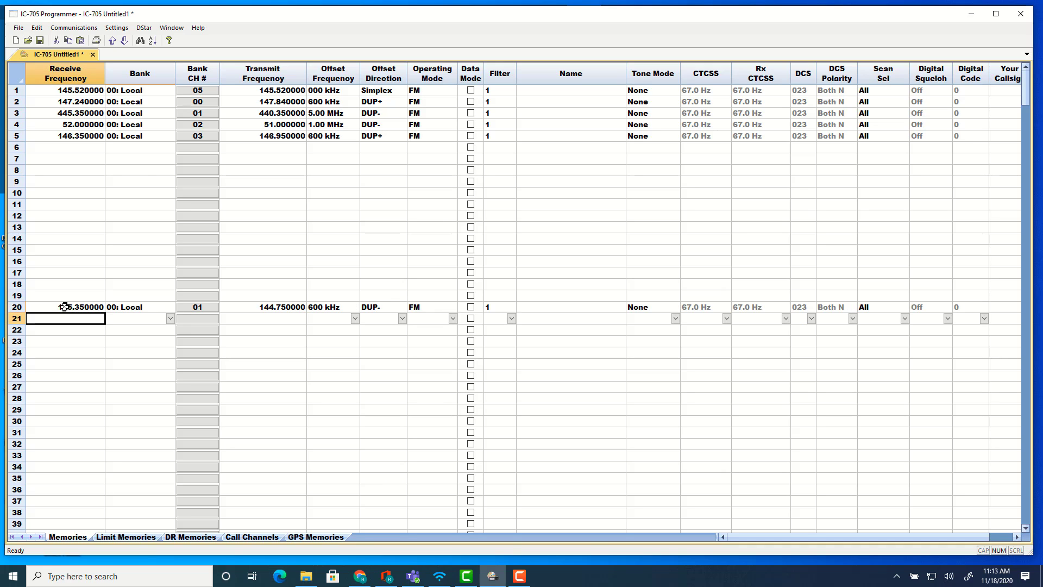
# Enter 147.244 as the receive frequency of memory channel 21.
pyautogui.write('147.244000')
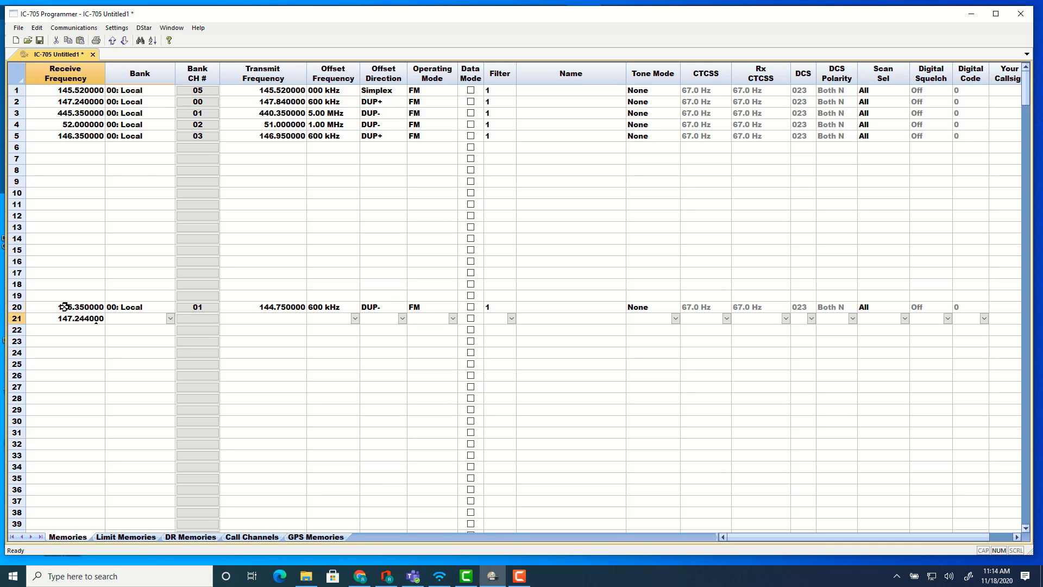
pyautogui.press('Return')
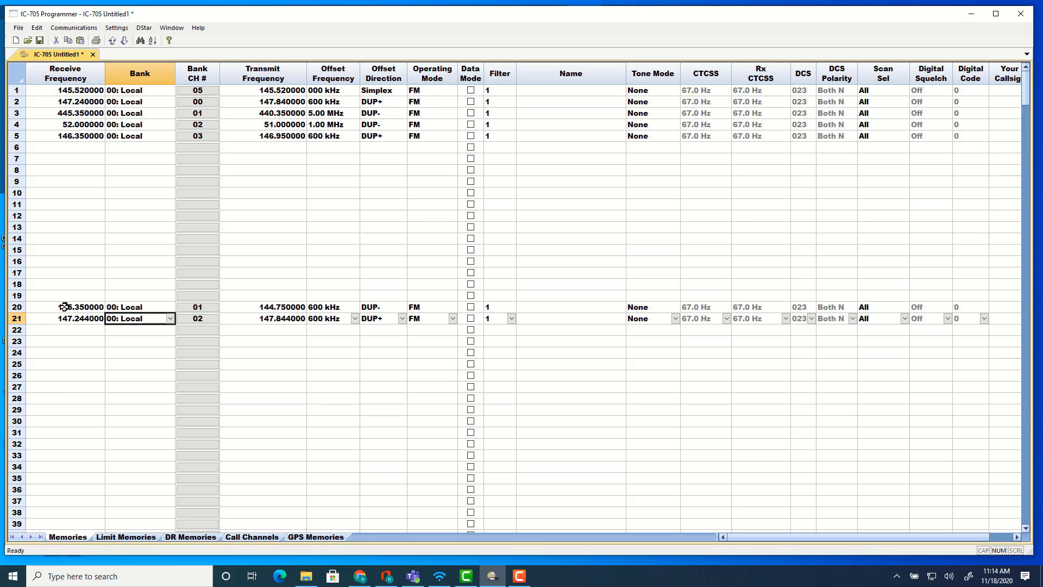
# Assign memory channel 20 to bank 01: Ca State.
pyautogui.click(148, 308)
pyautogui.click(151, 307)
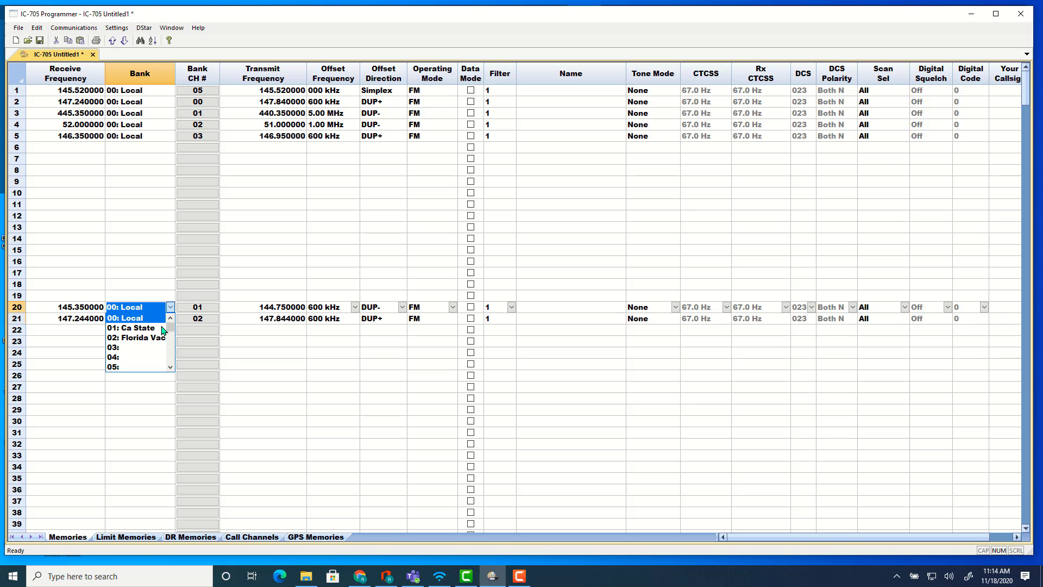
pyautogui.click(152, 330)
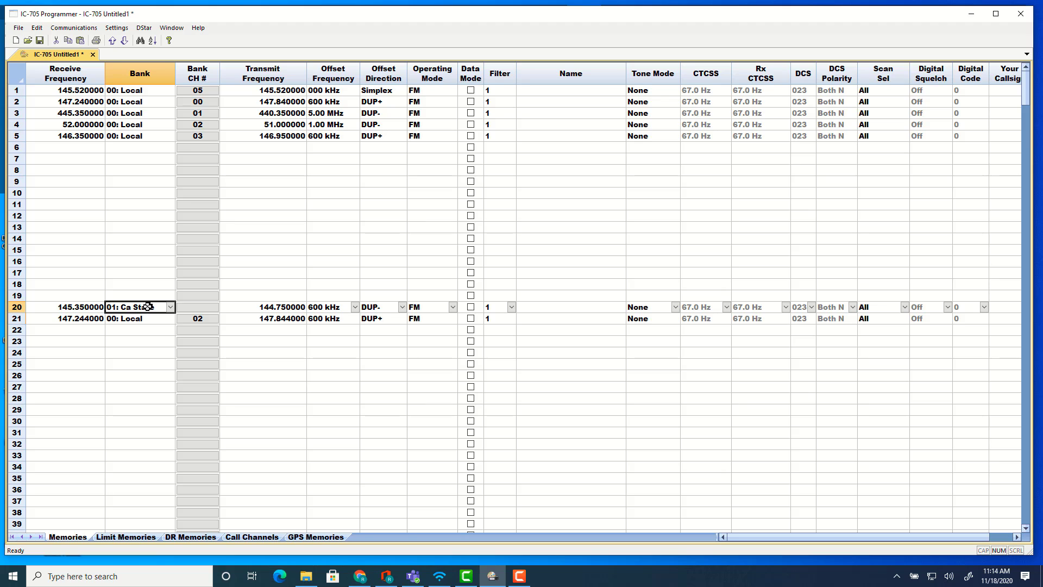
pyautogui.press('Down')
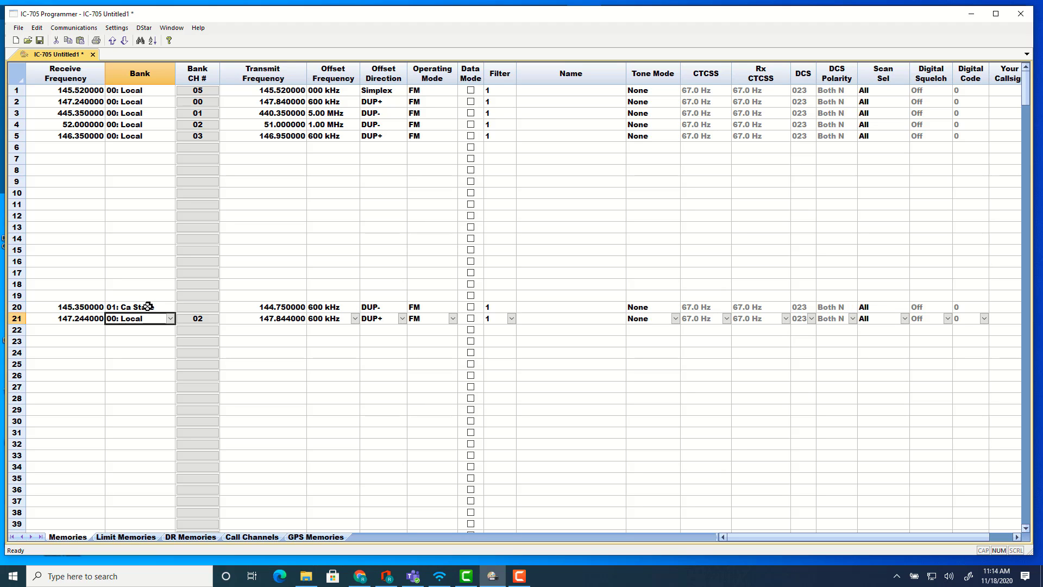
# Paste the Ca State bank into channel 21 and into channels 1 through 5.
pyautogui.write('01: Ca State')
pyautogui.moveTo(146, 90); pyautogui.dragTo(145, 135)
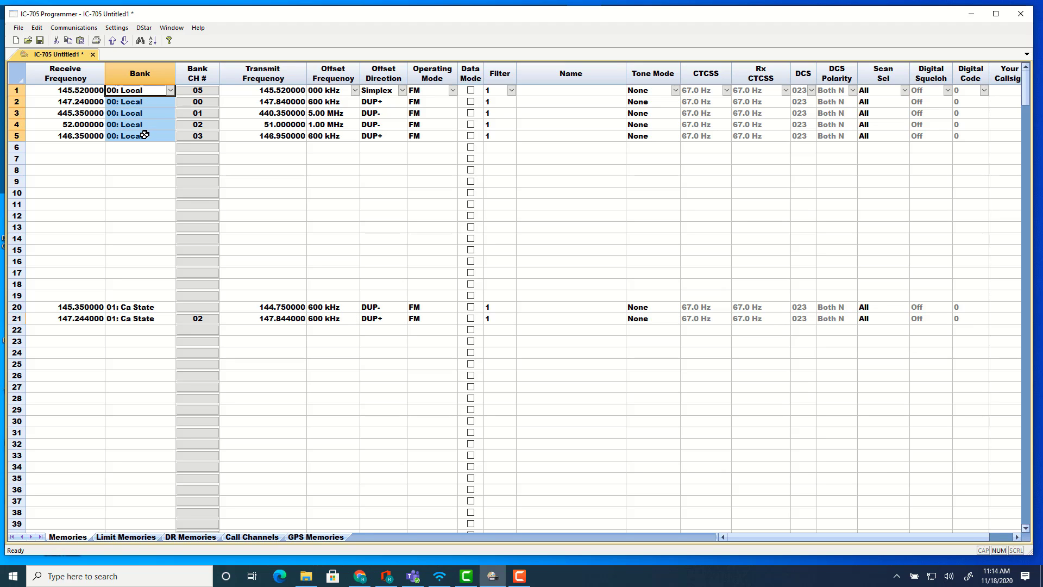
pyautogui.write('01: Ca State')
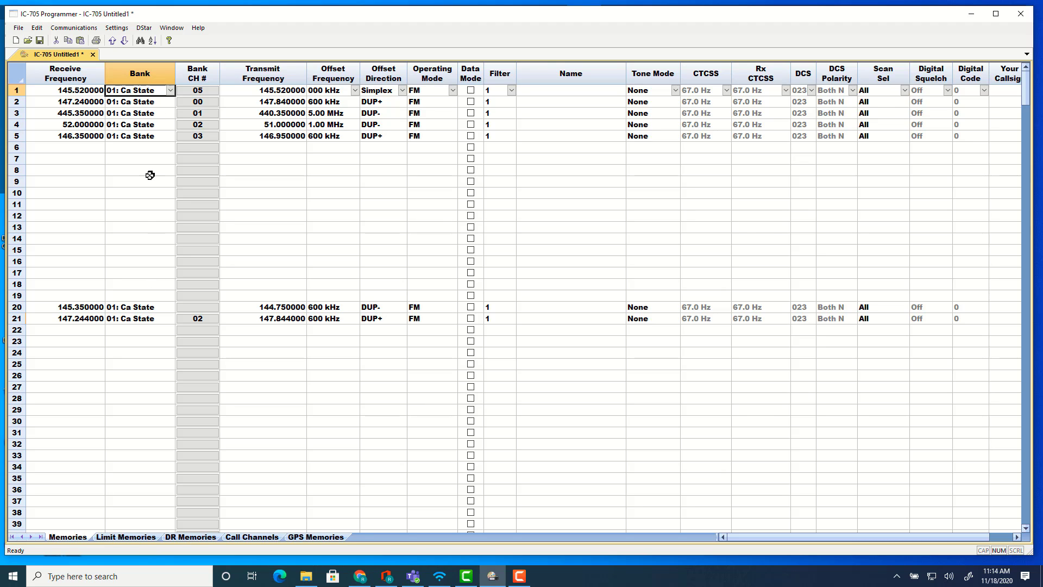
# Set channel 1's bank to 00: Local and fill that bank down through channel 5.
pyautogui.click(145, 128)
pyautogui.click(144, 91)
pyautogui.click(170, 91)
pyautogui.click(155, 101)
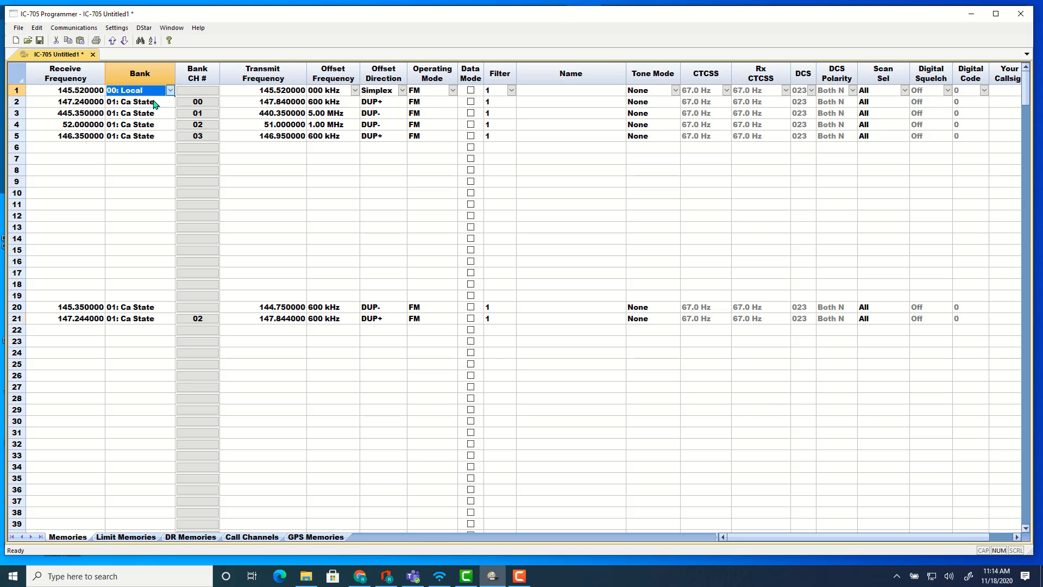
pyautogui.click(143, 90)
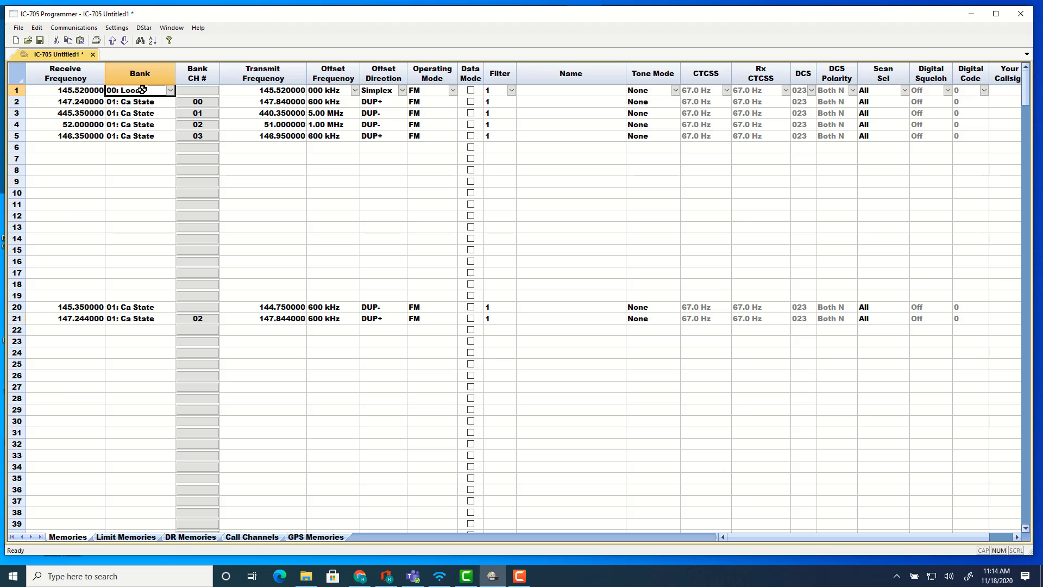
pyautogui.hotkey('shift', 'Down')
pyautogui.hotkey('shift', 'Down')
pyautogui.hotkey('shift', 'Down')
pyautogui.hotkey('shift', 'Down')
pyautogui.hotkey('ctrl', 'd')
pyautogui.press('Down')
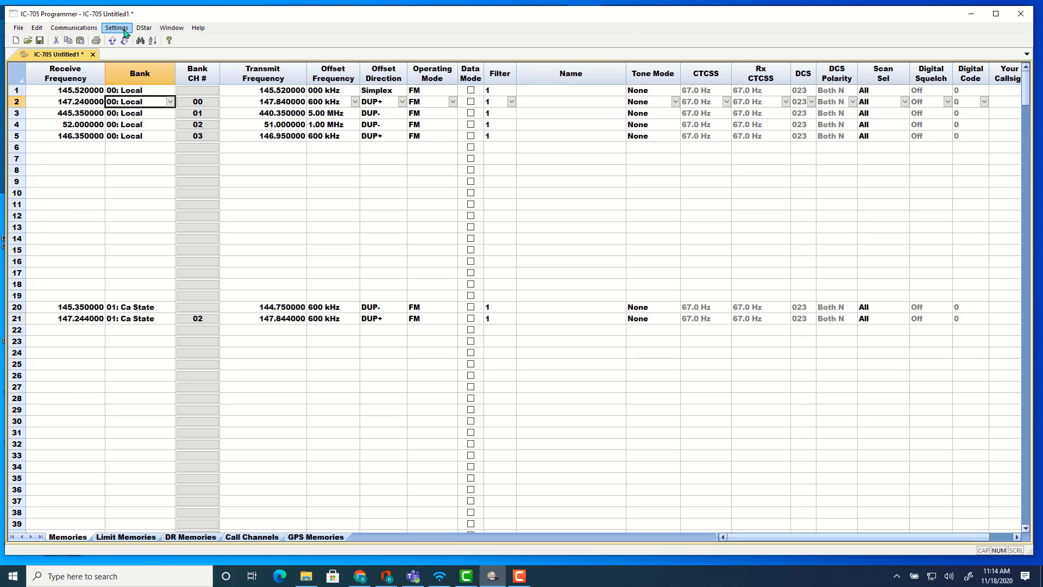
# Run a RepeaterBook search for all bands within 30 miles of Los Angeles, CA, USA.
pyautogui.click(84, 340)
pyautogui.click(19, 28)
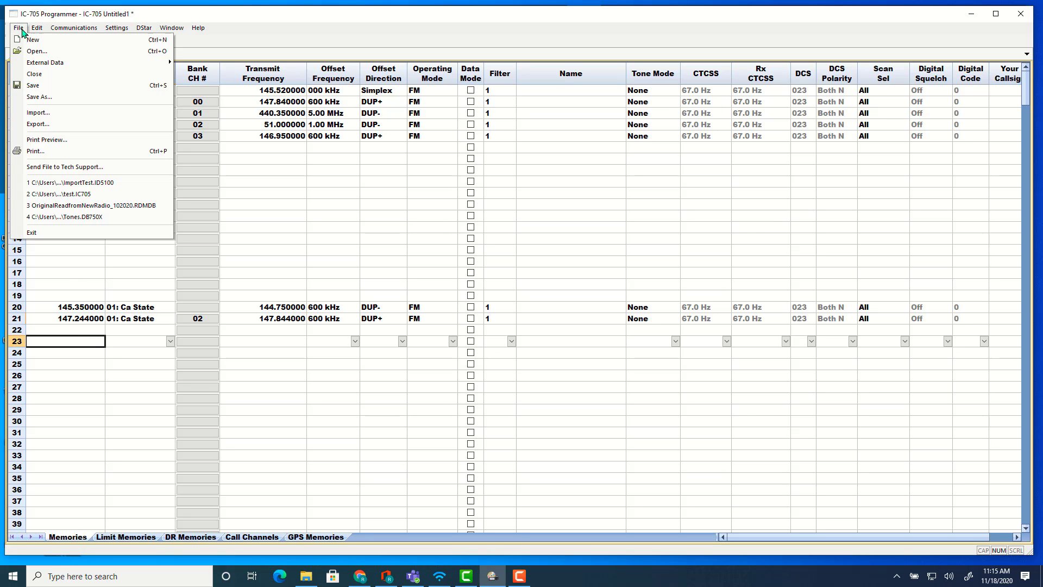
pyautogui.moveTo(38, 62)
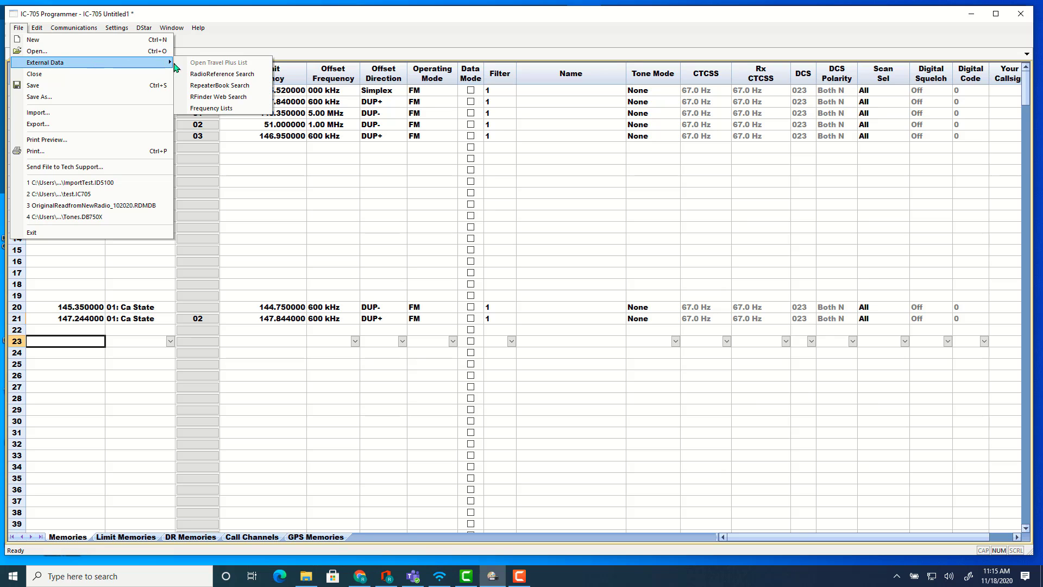
pyautogui.click(191, 86)
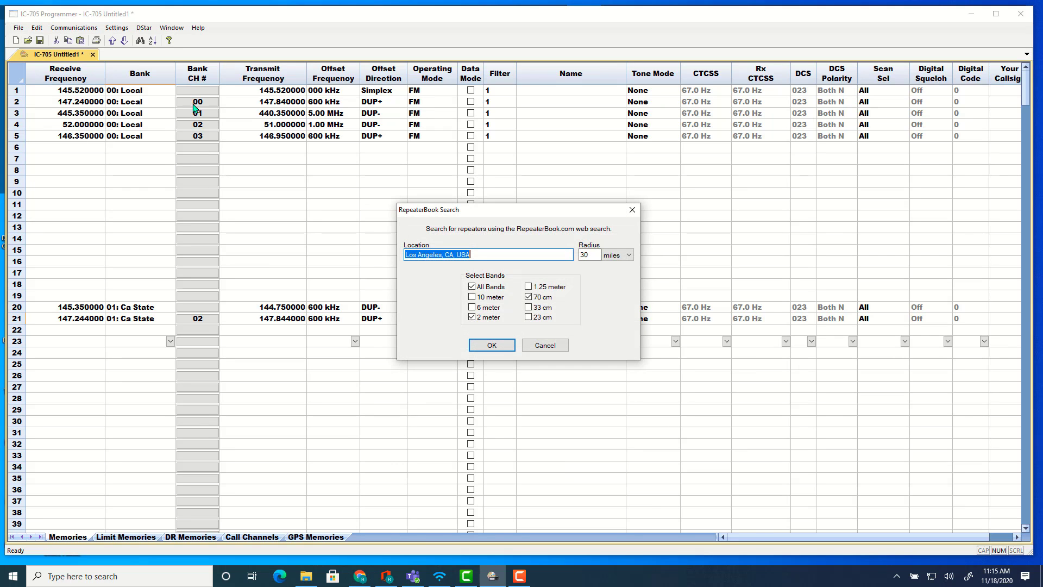
pyautogui.click(493, 346)
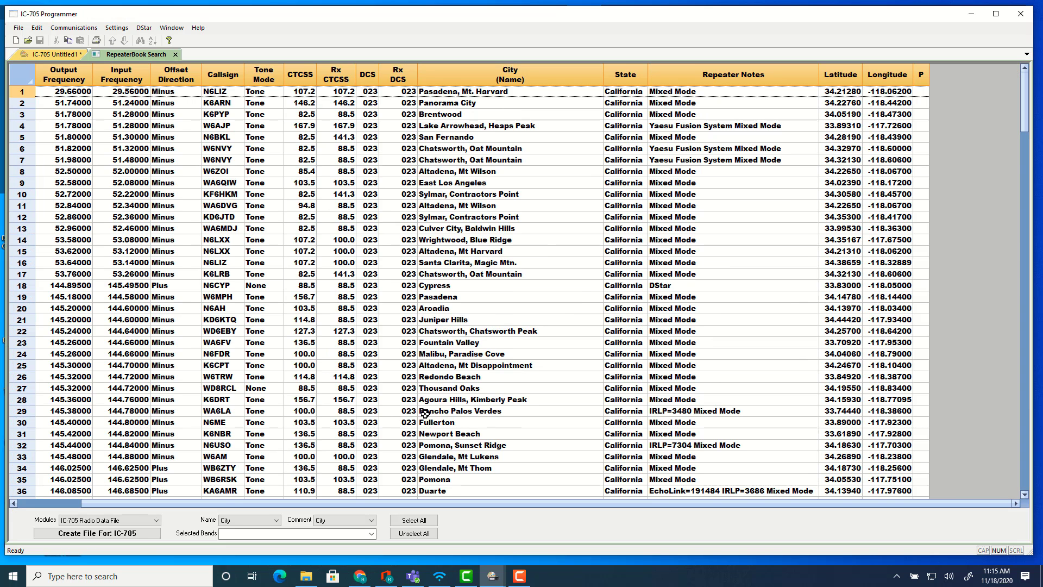
# Create an IC-705 memory file from the RepeaterBook results and scroll through its channels.
pyautogui.click(125, 534)
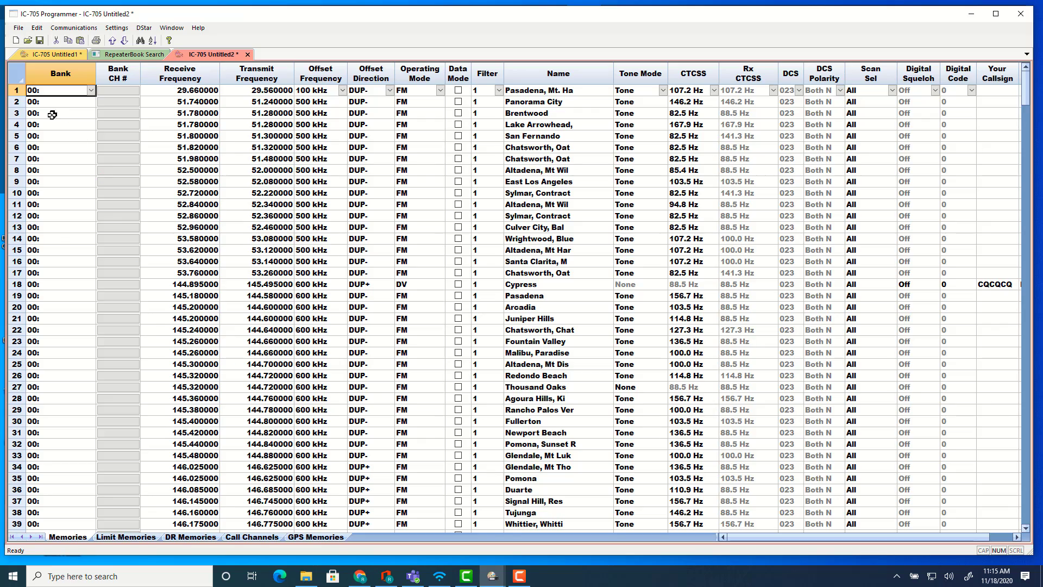
pyautogui.scroll(-13, 58, 232)
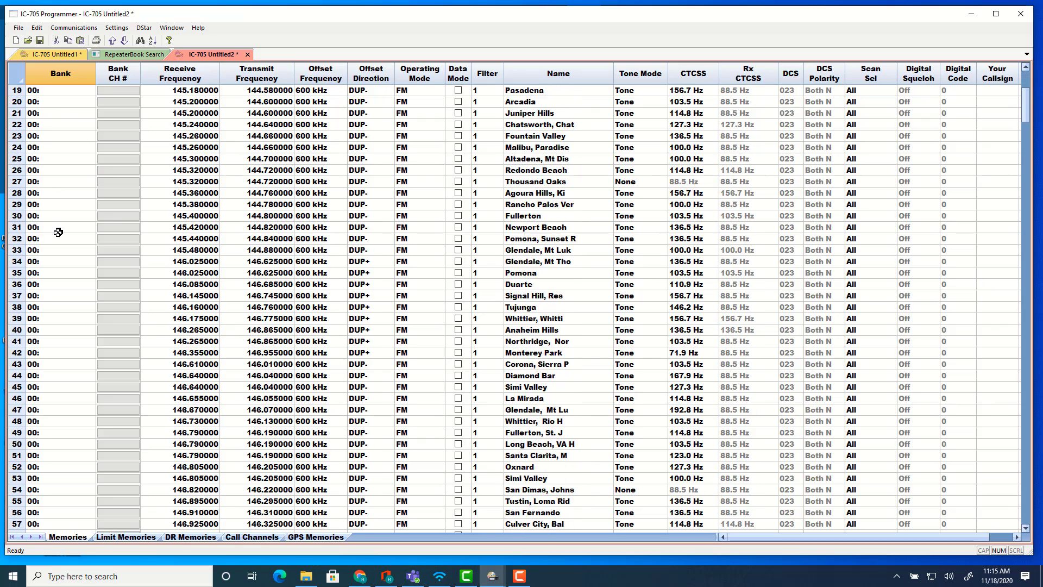
pyautogui.scroll(-10, 58, 236)
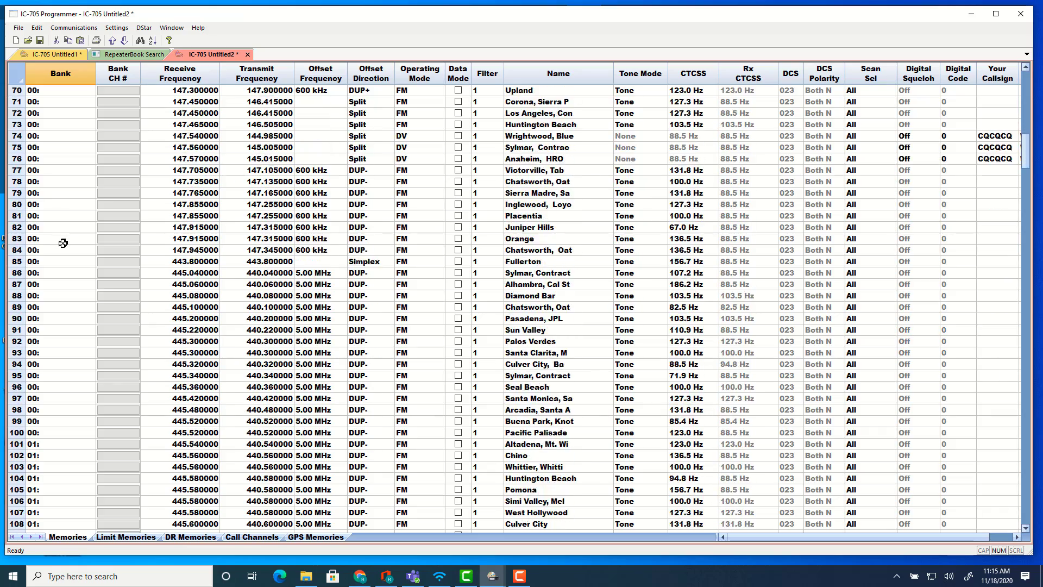
pyautogui.scroll(9, 75, 251)
pyautogui.scroll(14, 81, 253)
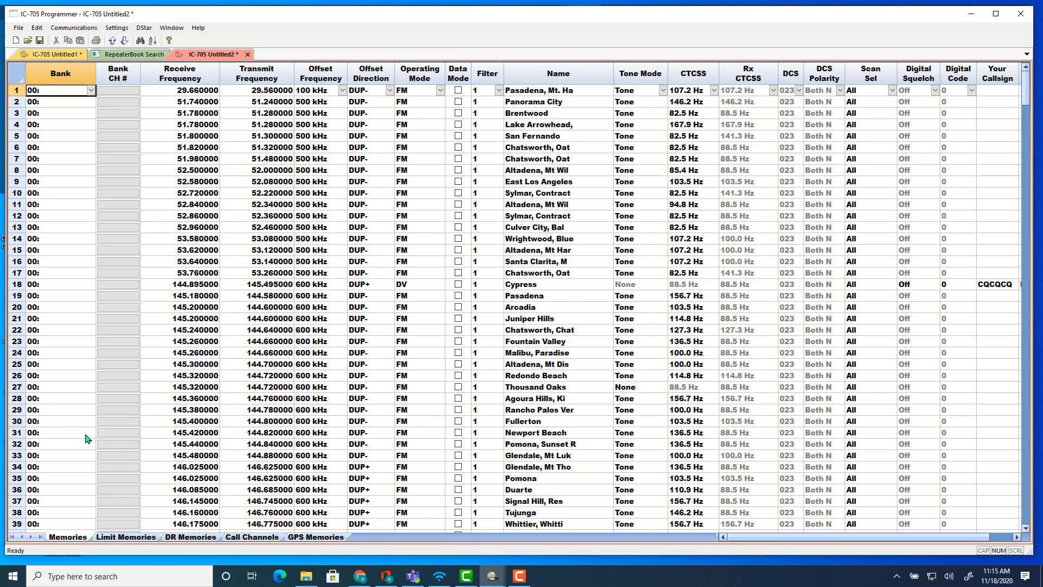
pyautogui.scroll(-6, 84, 433)
pyautogui.scroll(-18, 84, 433)
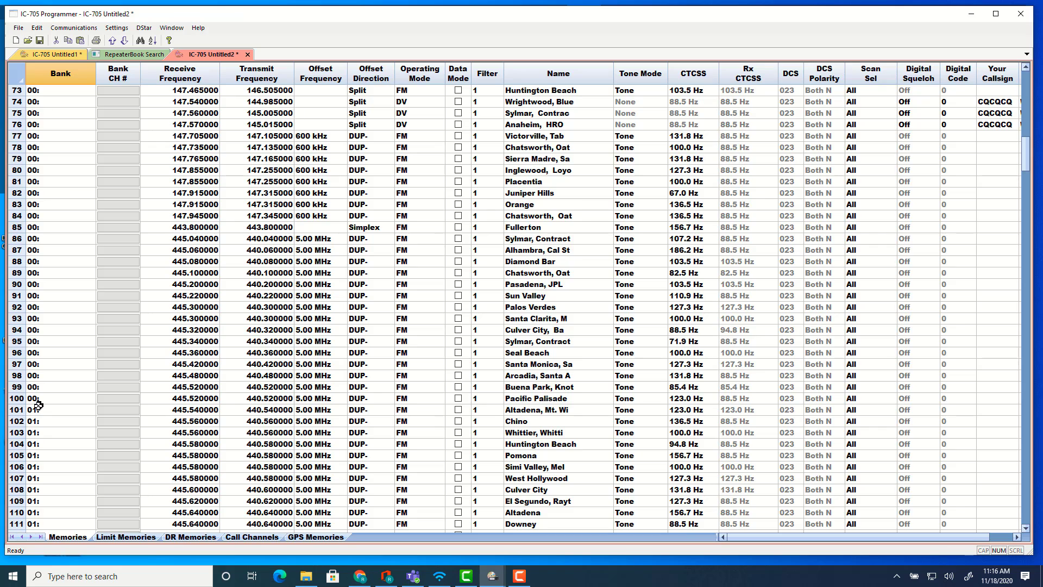
# Try assigning channel 102 to No Bank, then reassign it to bank 01.
pyautogui.click(55, 424)
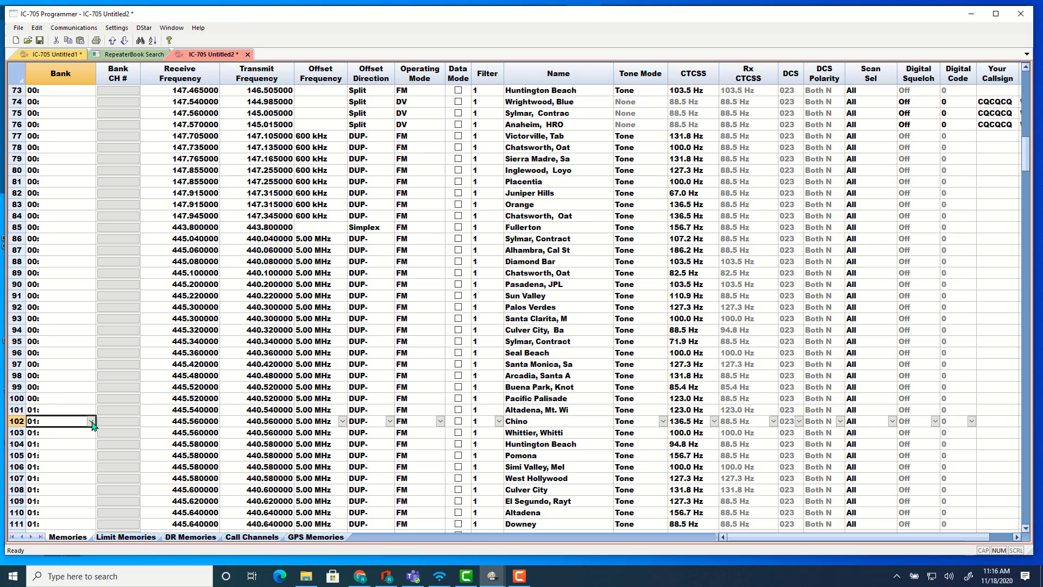
pyautogui.click(92, 422)
pyautogui.click(67, 438)
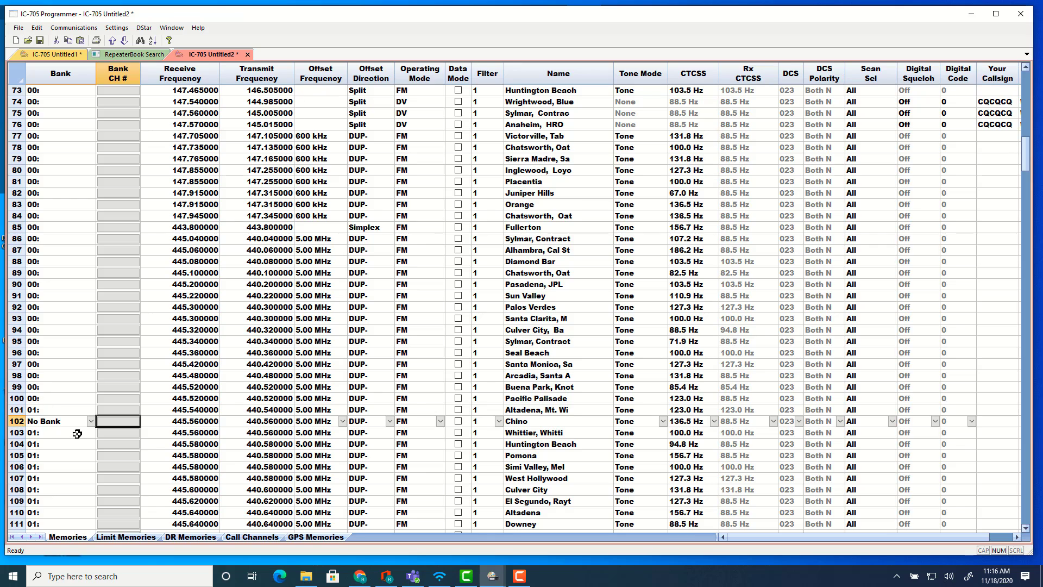
pyautogui.click(91, 422)
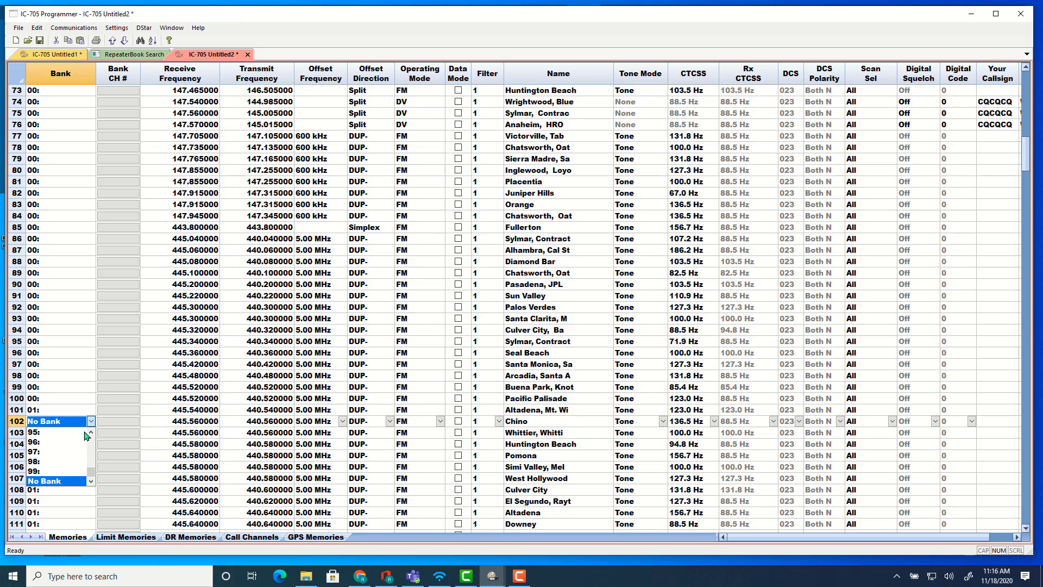
pyautogui.click(91, 433)
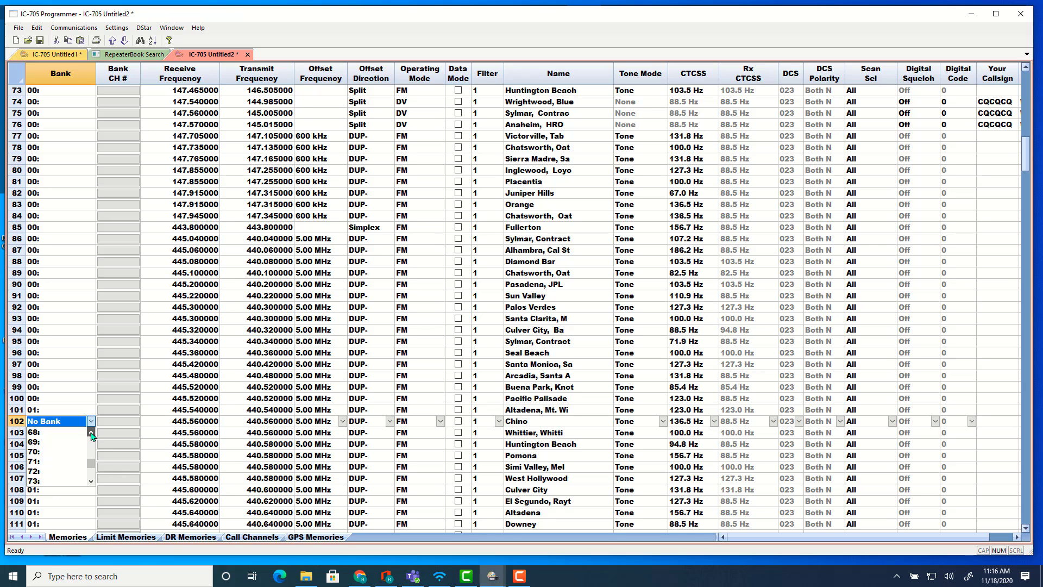
pyautogui.moveTo(96, 468); pyautogui.dragTo(90, 434)
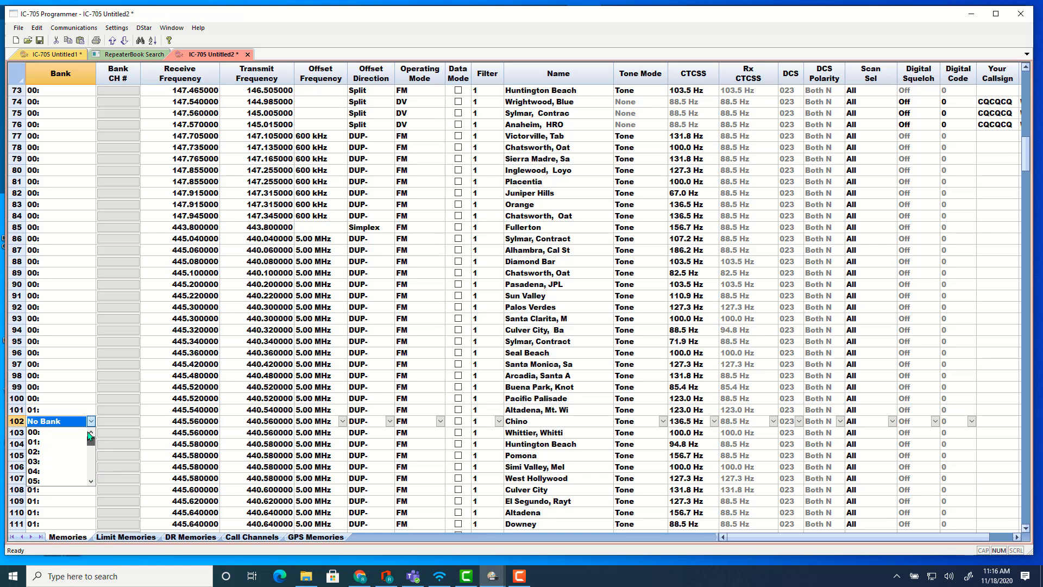
pyautogui.click(46, 442)
pyautogui.click(59, 410)
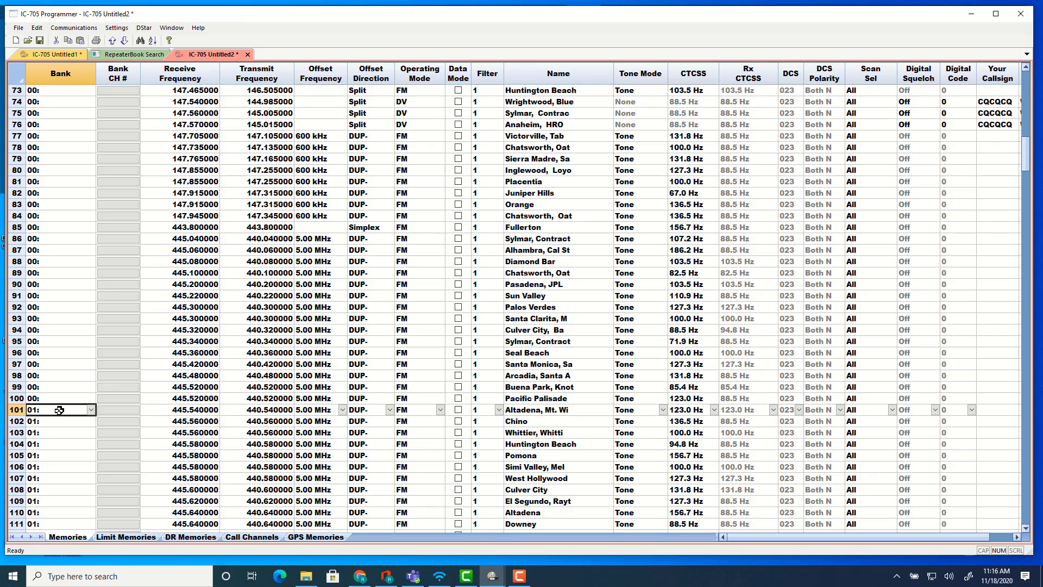
# Open the D-Star settings dialog and cancel it.
pyautogui.scroll(17, 59, 410)
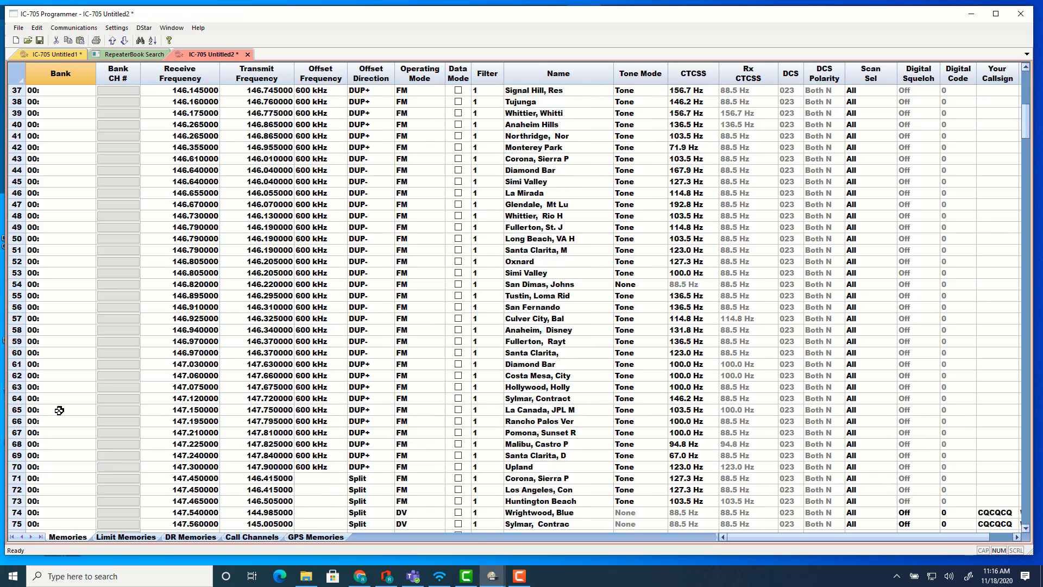
pyautogui.scroll(7, 59, 410)
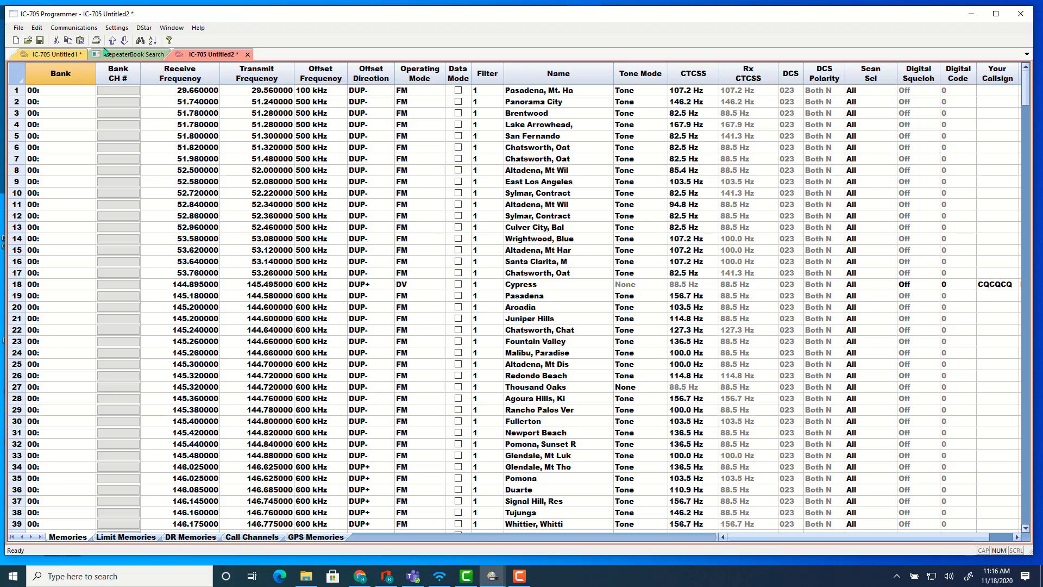
pyautogui.click(144, 28)
pyautogui.click(166, 37)
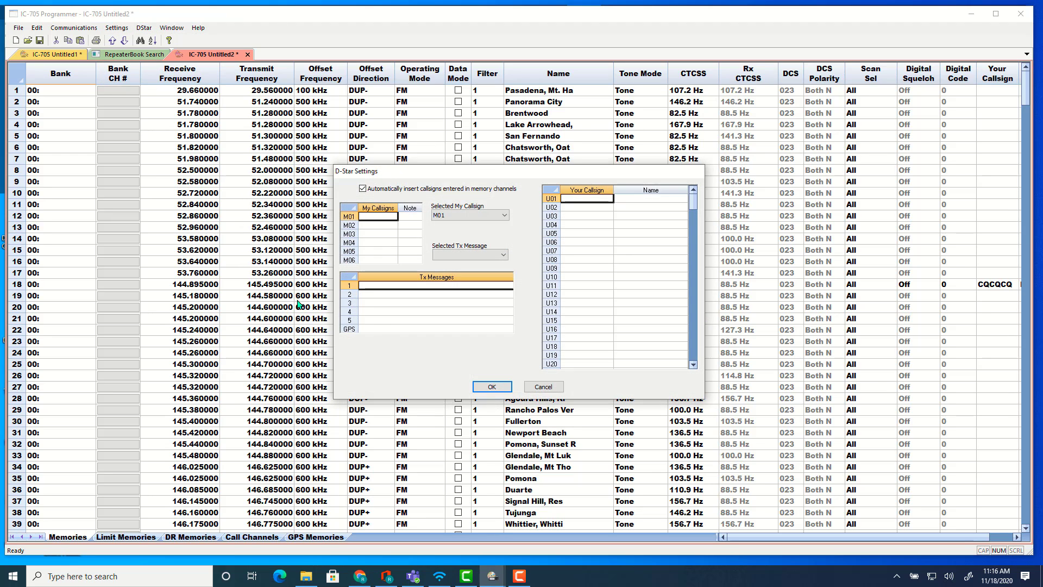
pyautogui.click(544, 387)
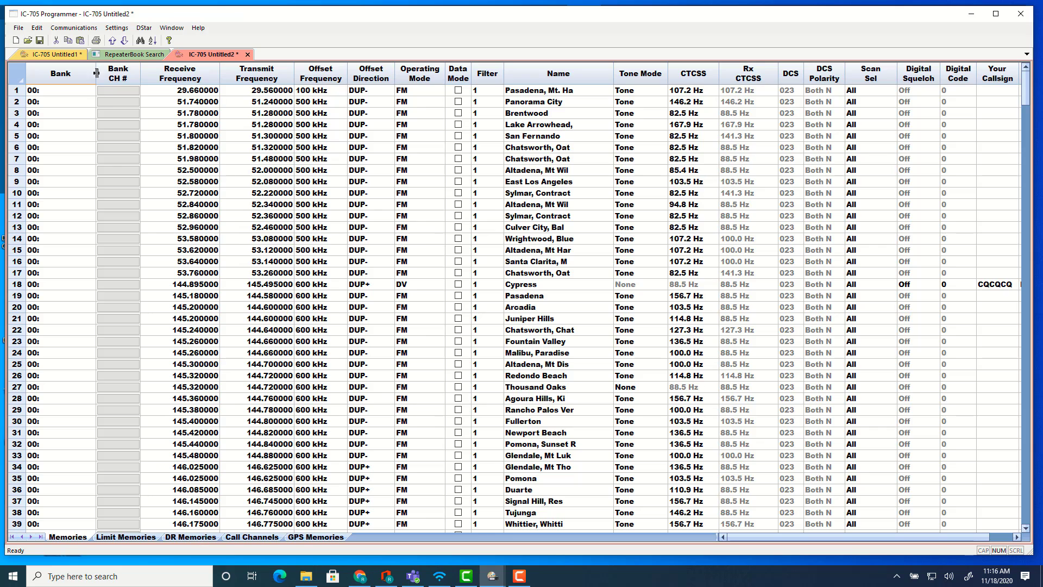
# Open the Advanced DSTAR Calculator and close it.
pyautogui.click(144, 27)
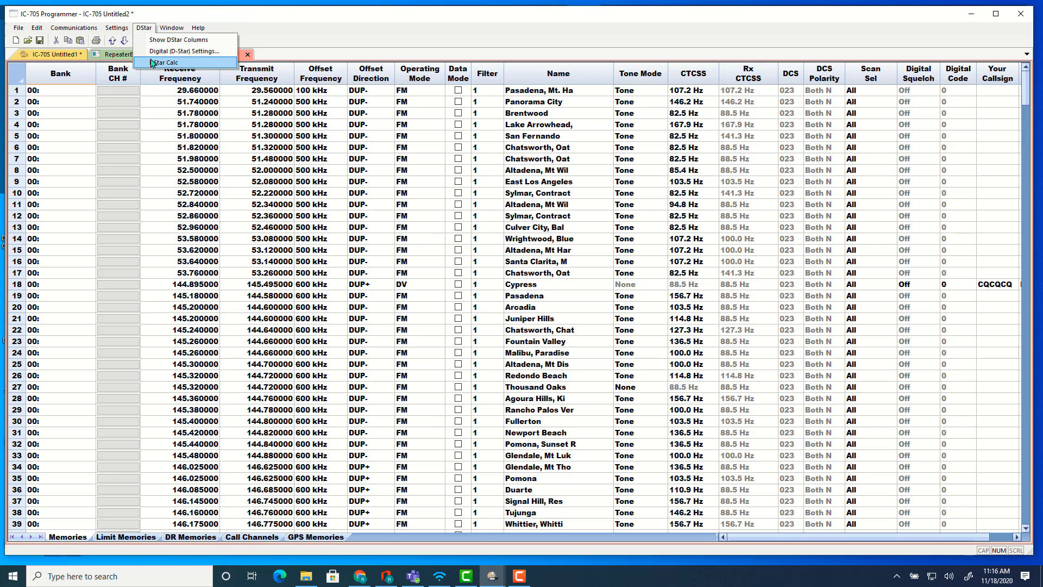
pyautogui.click(152, 64)
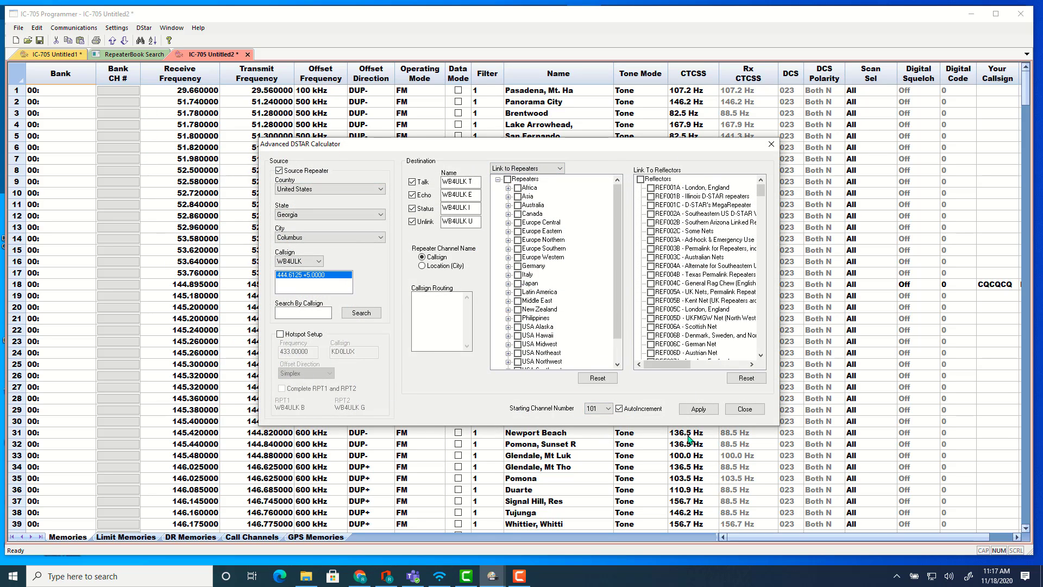
pyautogui.click(744, 411)
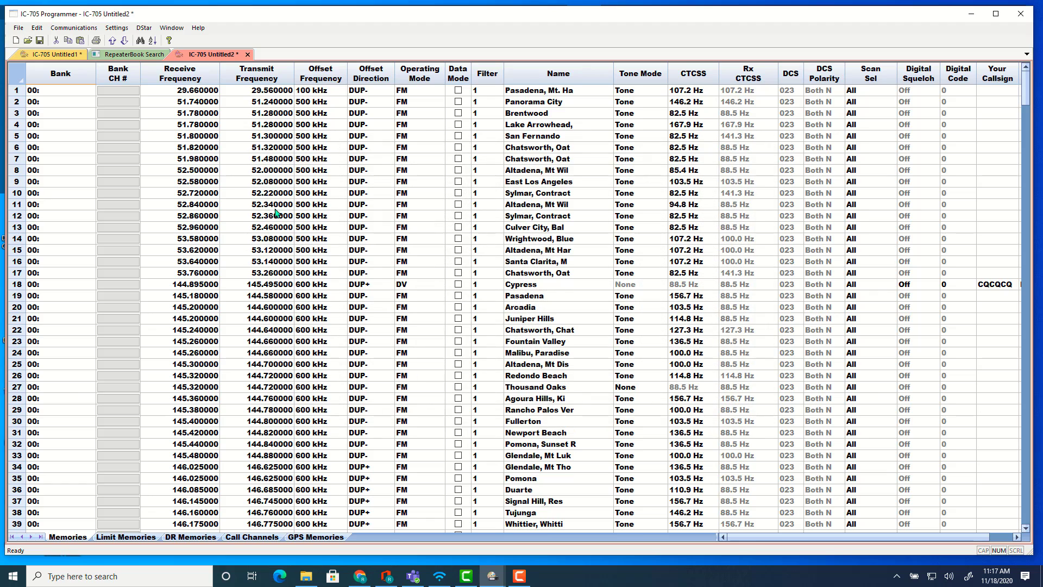
# Open the radio menu settings window and move it aside.
pyautogui.click(111, 30)
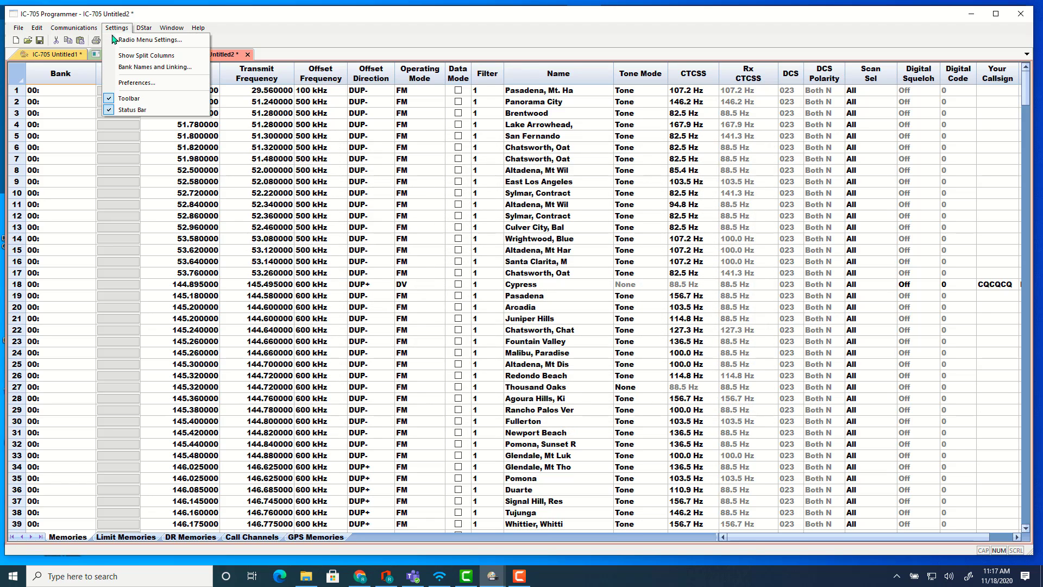
pyautogui.click(123, 40)
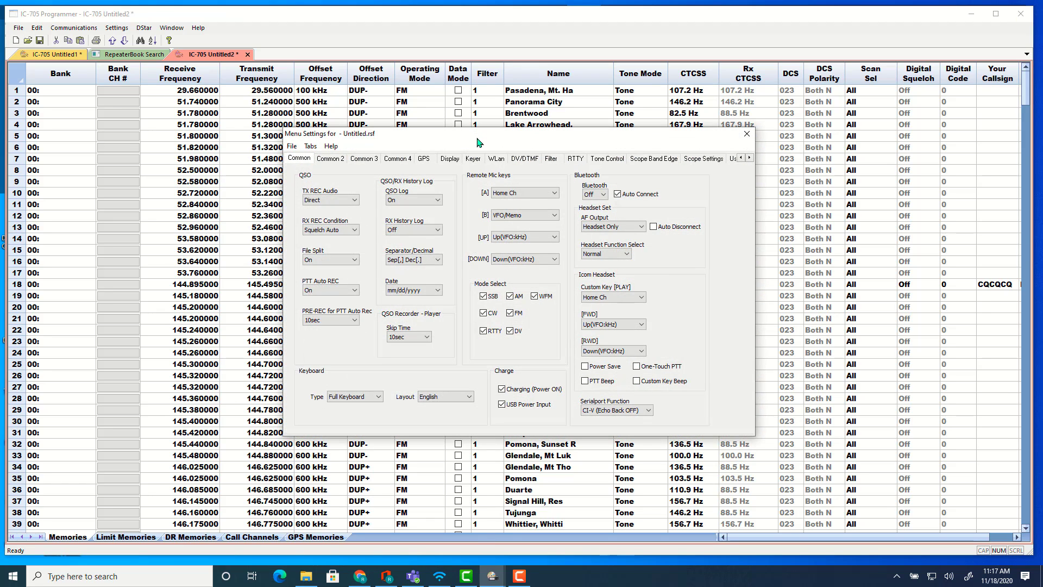
pyautogui.moveTo(477, 143); pyautogui.dragTo(238, 66)
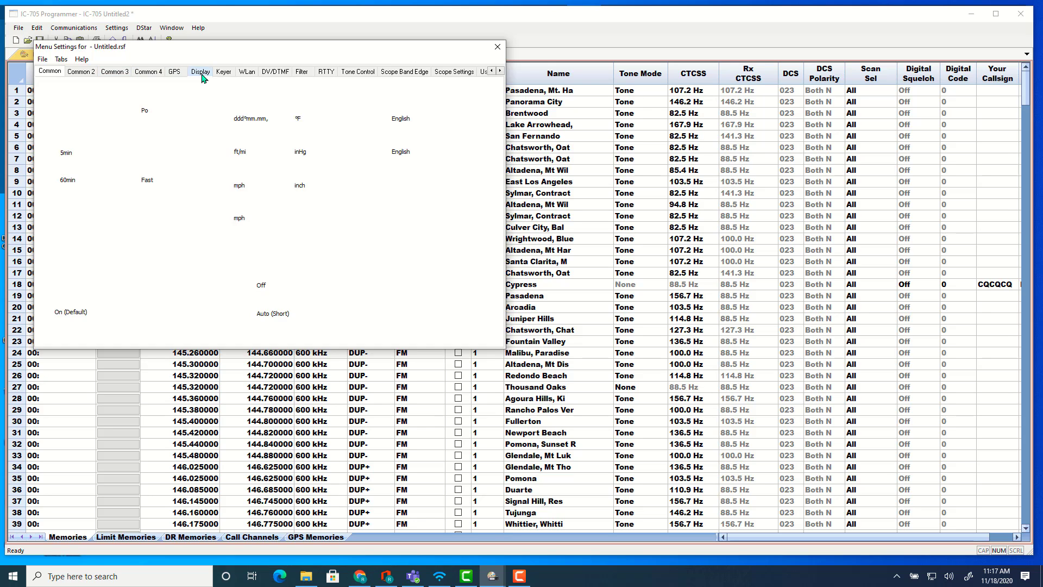
# Browse the Display, WLan, DV/DTMF, Filter and RTTY tabs of the menu settings.
pyautogui.click(201, 72)
pyautogui.click(230, 73)
pyautogui.click(246, 72)
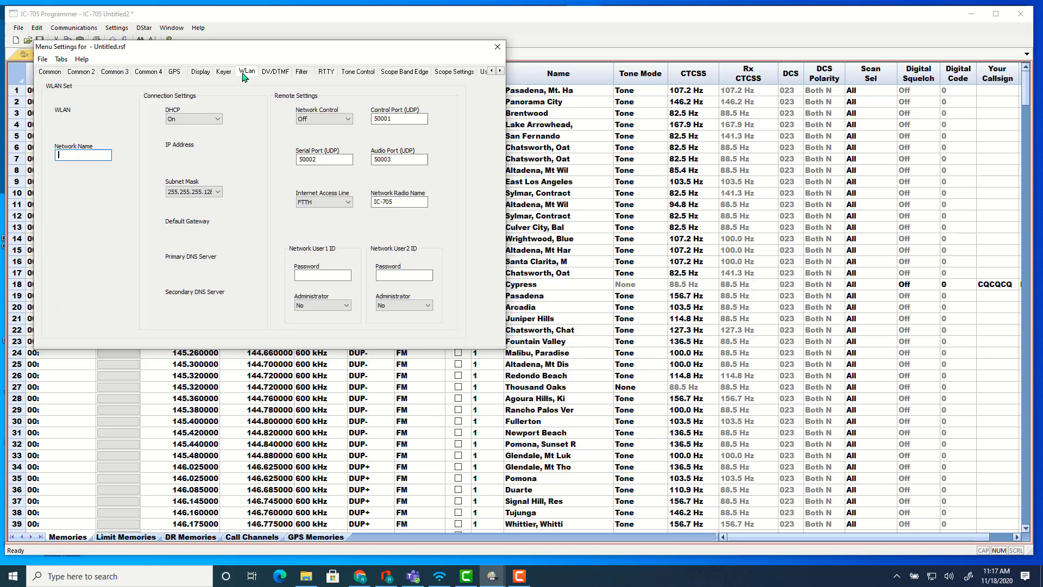
pyautogui.click(275, 72)
pyautogui.click(302, 72)
pyautogui.click(325, 72)
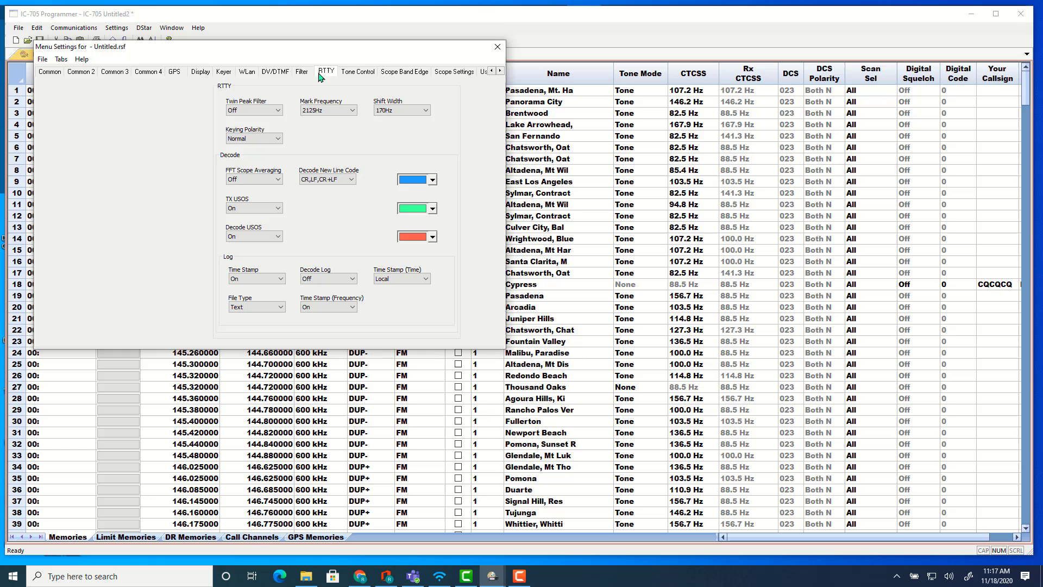
pyautogui.click(500, 72)
pyautogui.click(500, 72)
pyautogui.click(501, 73)
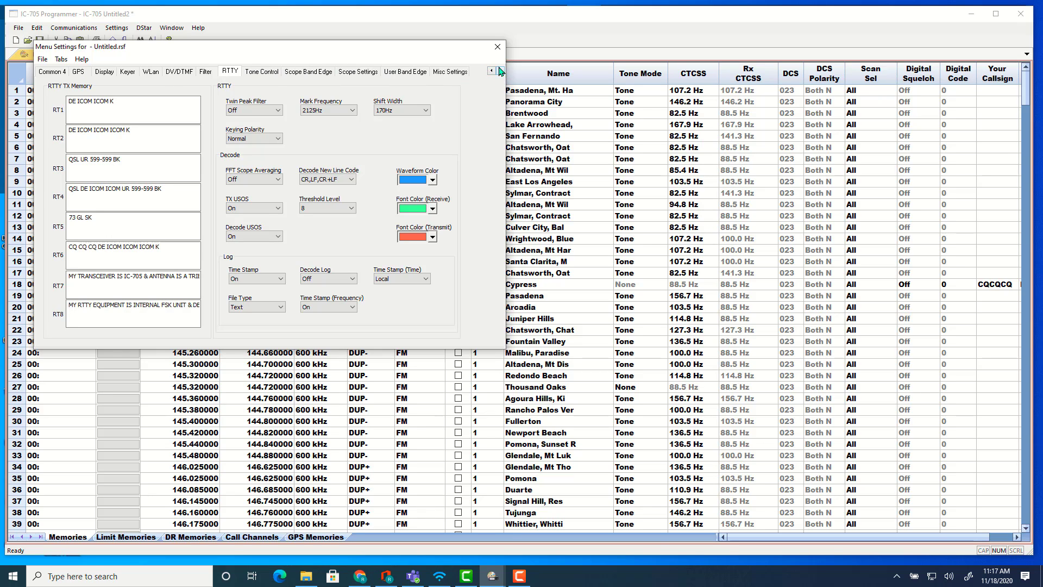
pyautogui.click(491, 71)
pyautogui.click(491, 72)
pyautogui.click(491, 72)
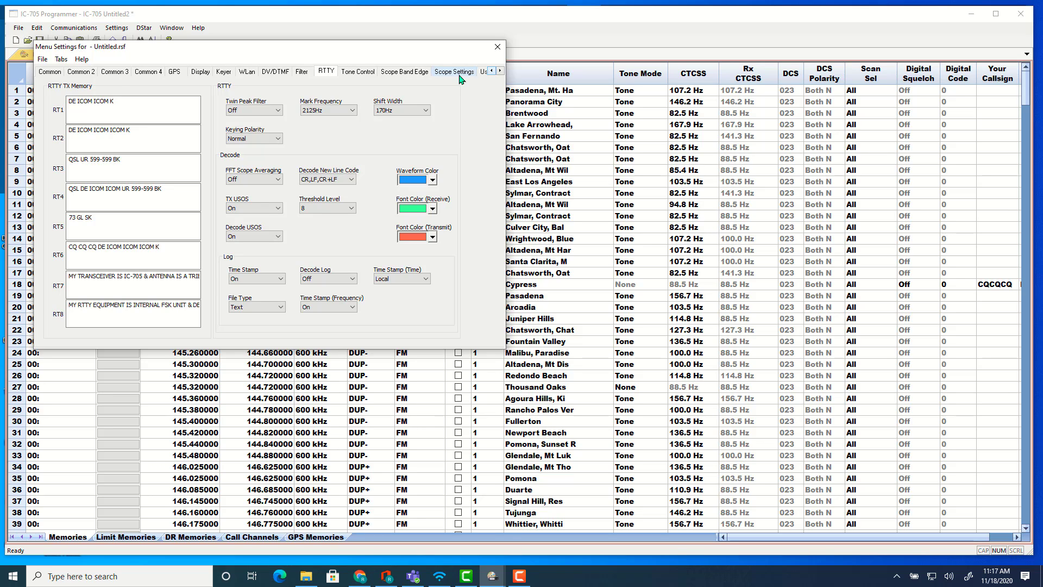
# Browse the Scope Settings, Tone Control, DV/DTMF and Keyer tabs, then close the menu settings window.
pyautogui.click(500, 72)
pyautogui.click(500, 72)
pyautogui.click(500, 72)
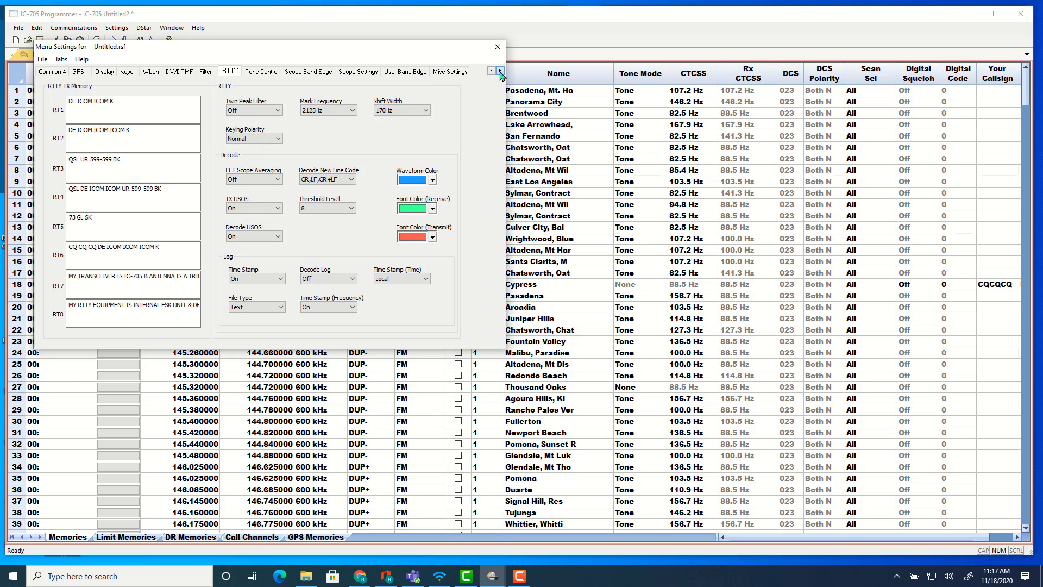
pyautogui.click(466, 75)
pyautogui.click(368, 76)
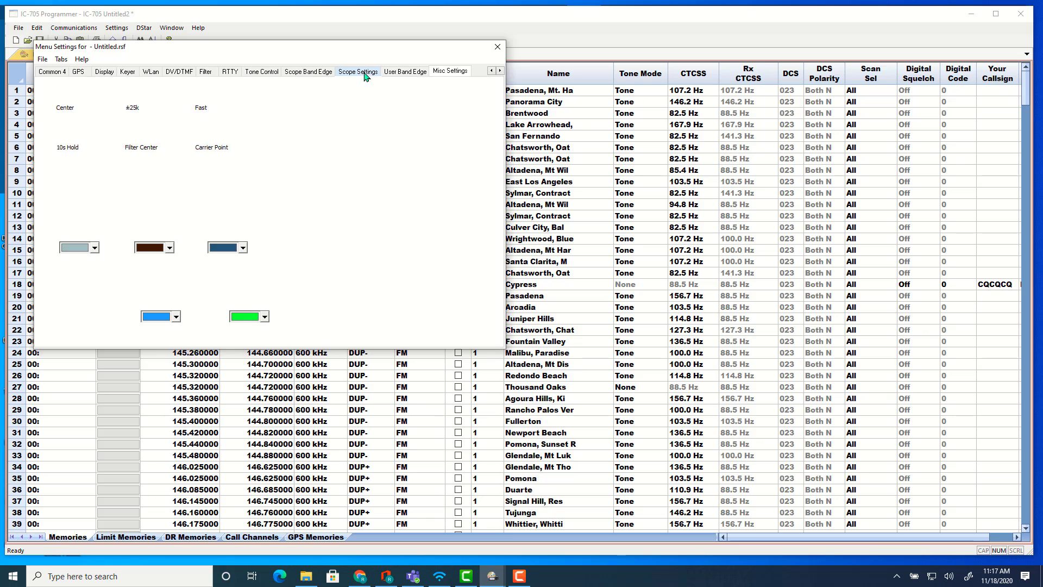
pyautogui.click(313, 74)
pyautogui.click(262, 72)
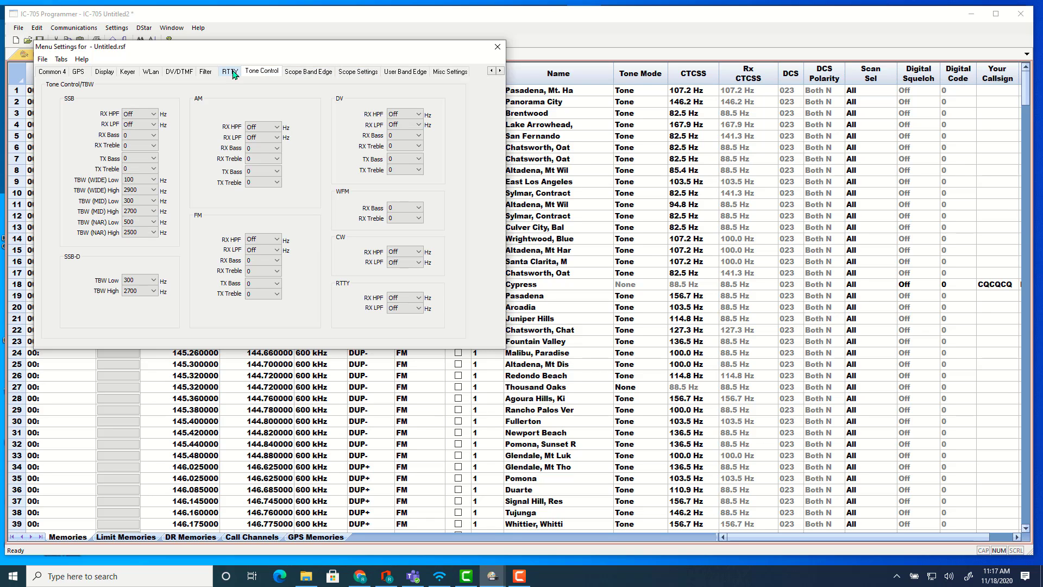
pyautogui.click(227, 72)
pyautogui.click(204, 74)
pyautogui.click(179, 73)
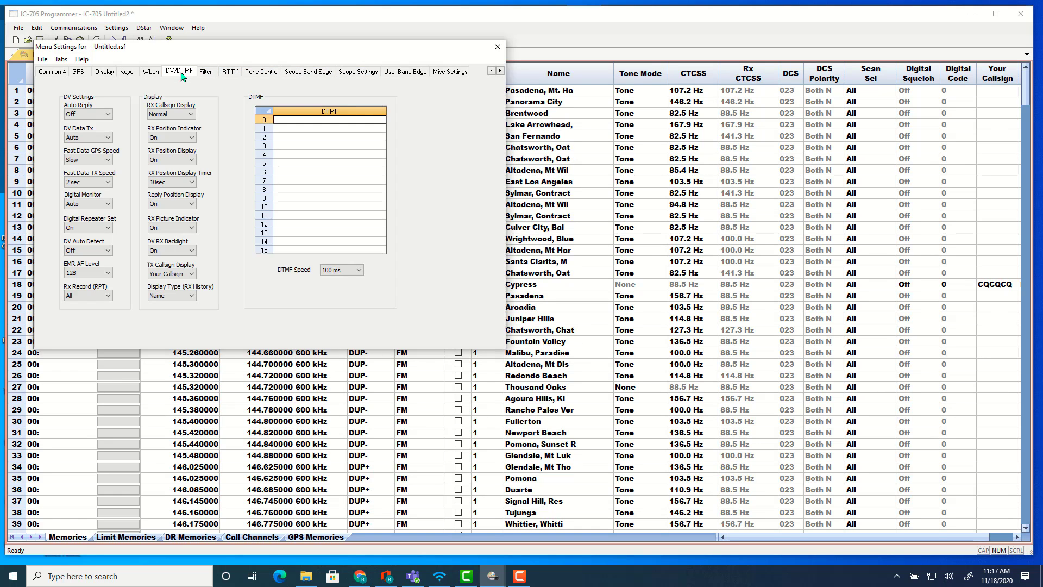
pyautogui.click(150, 72)
pyautogui.click(123, 73)
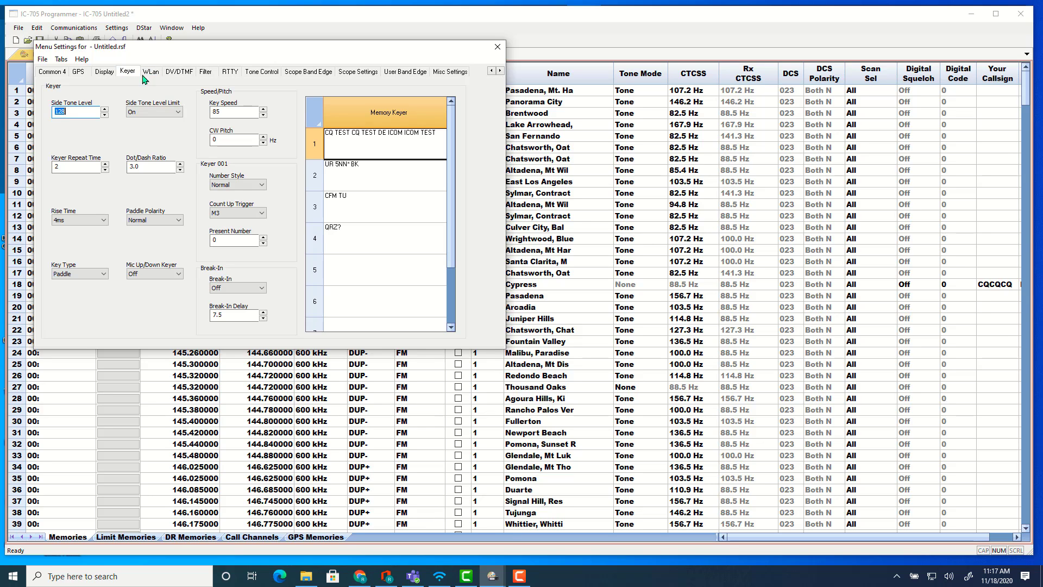
pyautogui.click(496, 49)
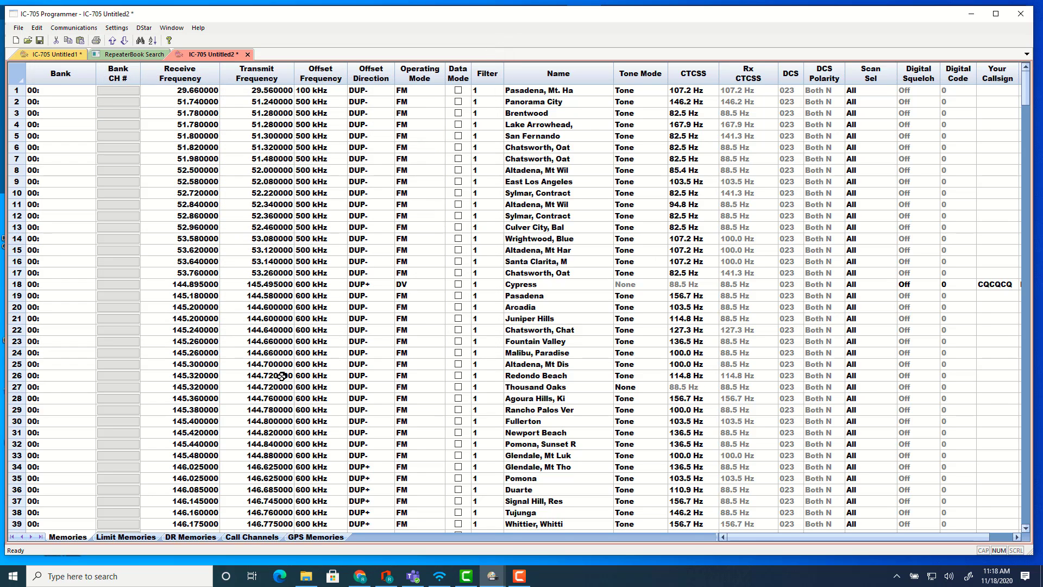